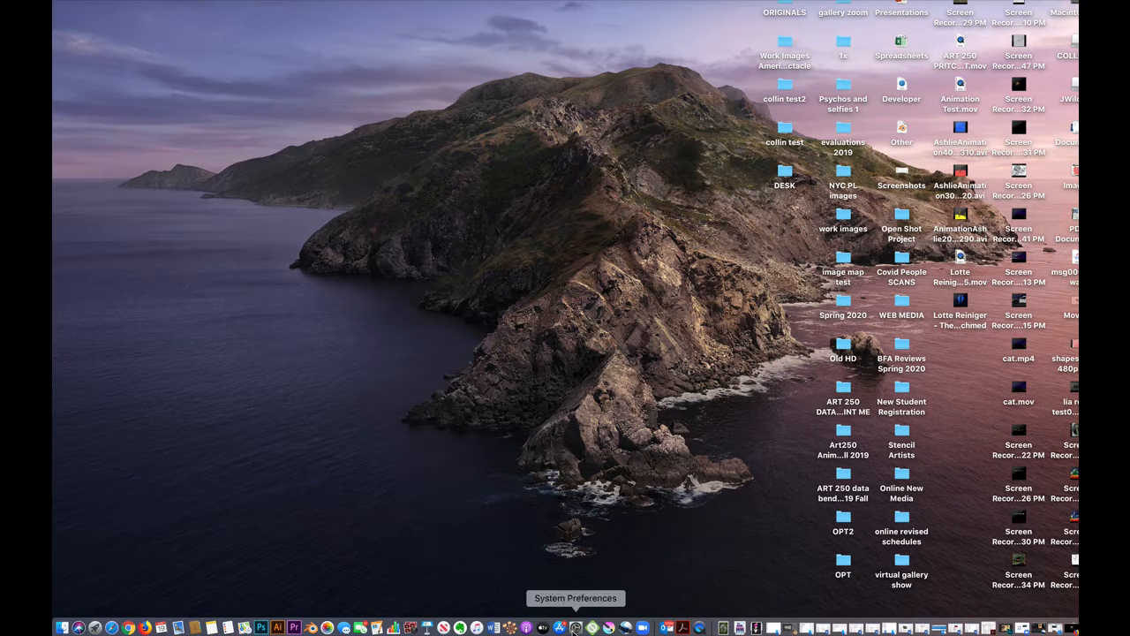
# Switch to OpenShot Video Editor, bring its window into full view, and open the Open Shot Project folder from the desktop over it.
pyautogui.click(626, 628)
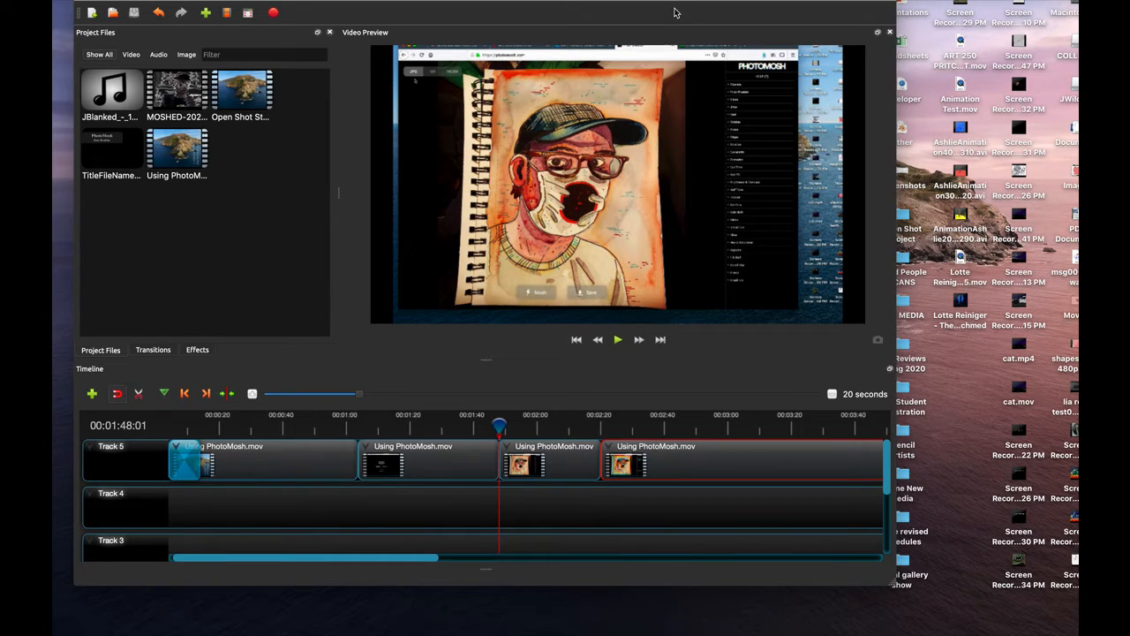
pyautogui.moveTo(677, 0); pyautogui.dragTo(655, 11)
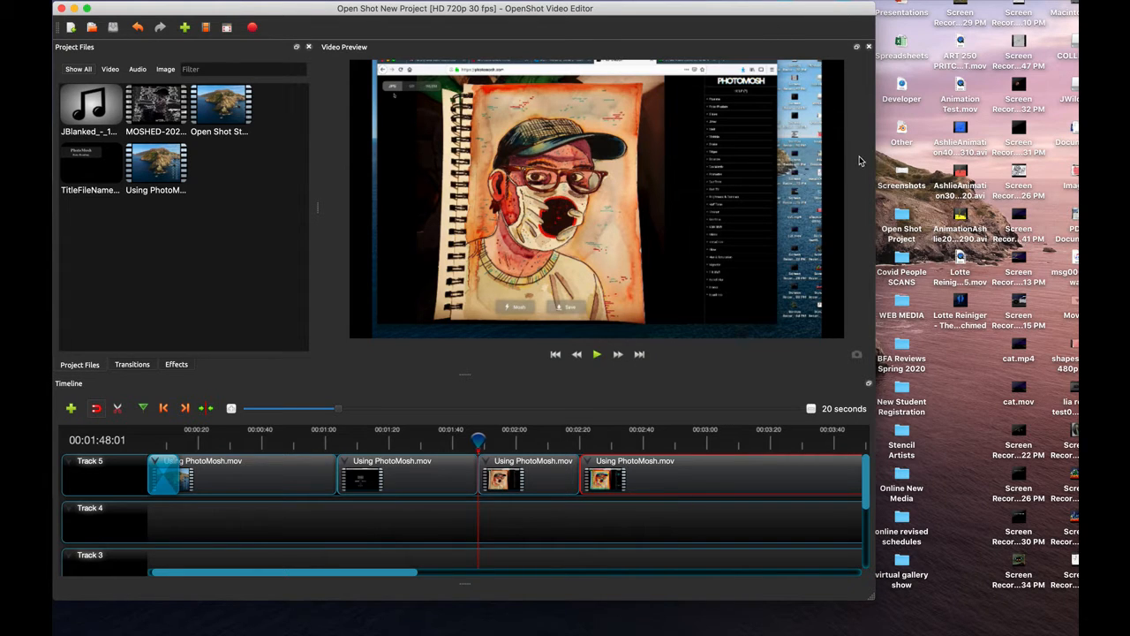
pyautogui.doubleClick(902, 216)
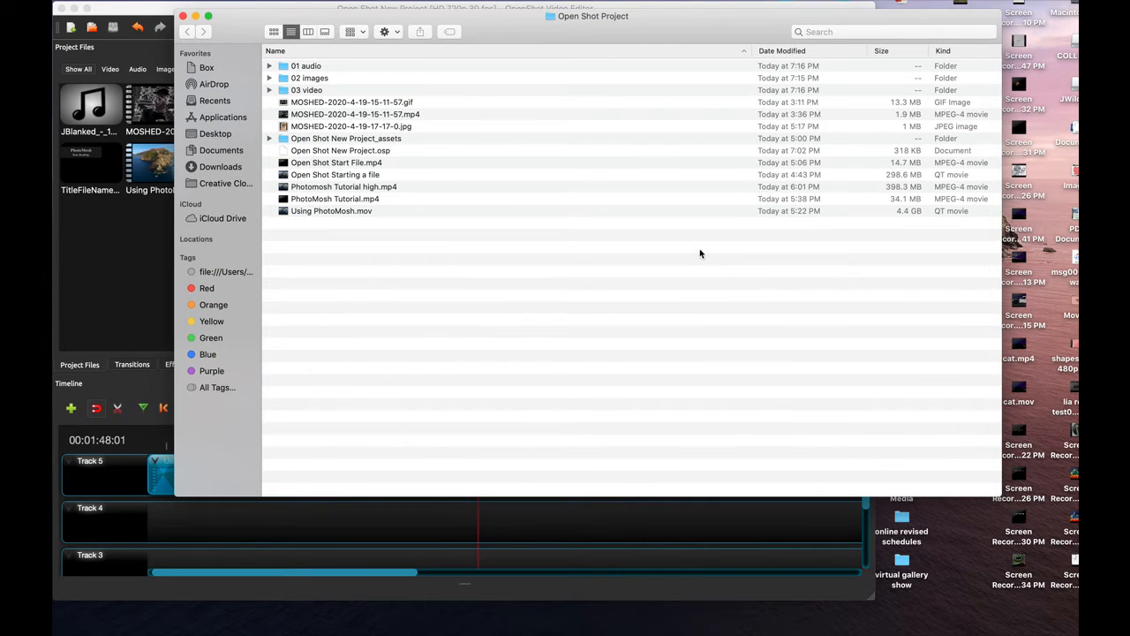
pyautogui.moveTo(511, 30); pyautogui.dragTo(516, 106)
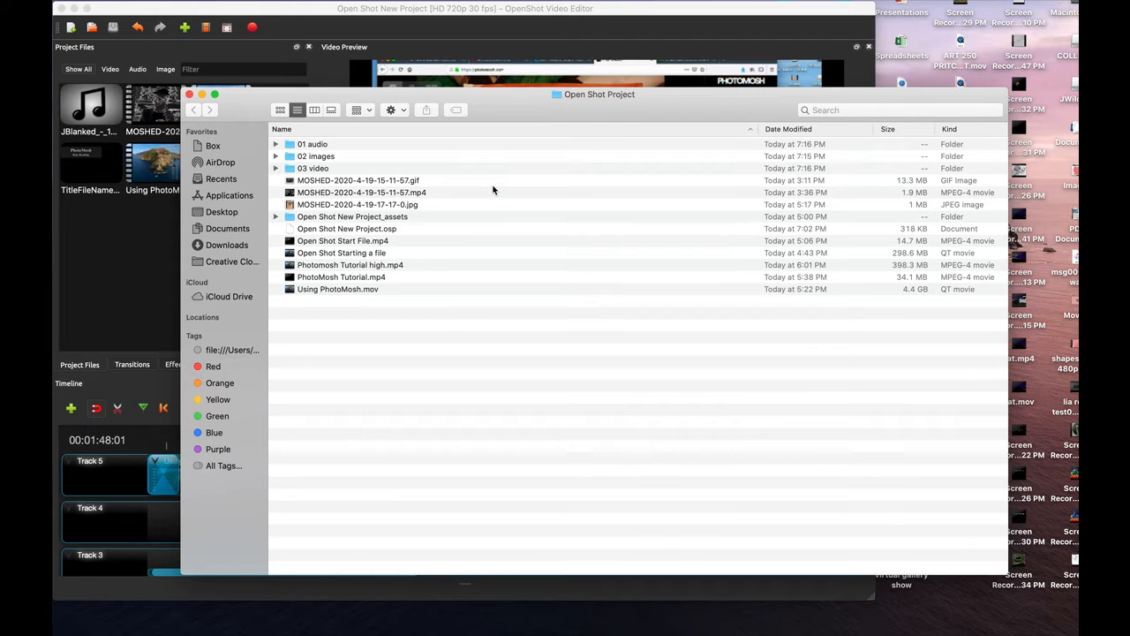
# Examine the contents of the 03 video, 02 images and 01 audio folders, collapsing each again, and put the folder window away.
pyautogui.click(275, 169)
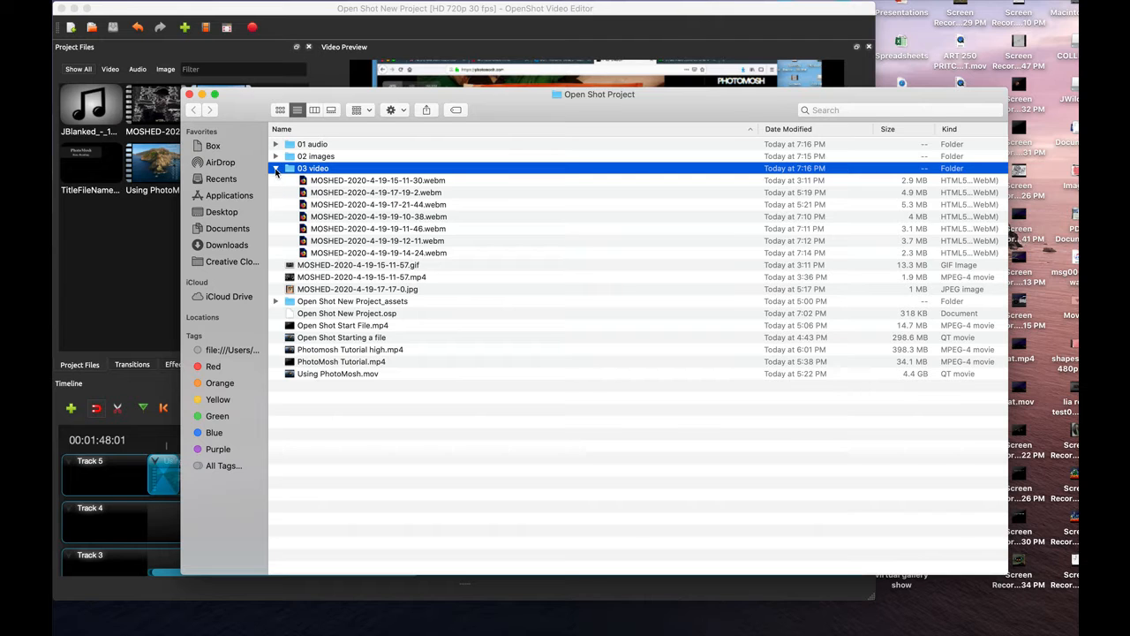
pyautogui.click(275, 168)
pyautogui.click(275, 156)
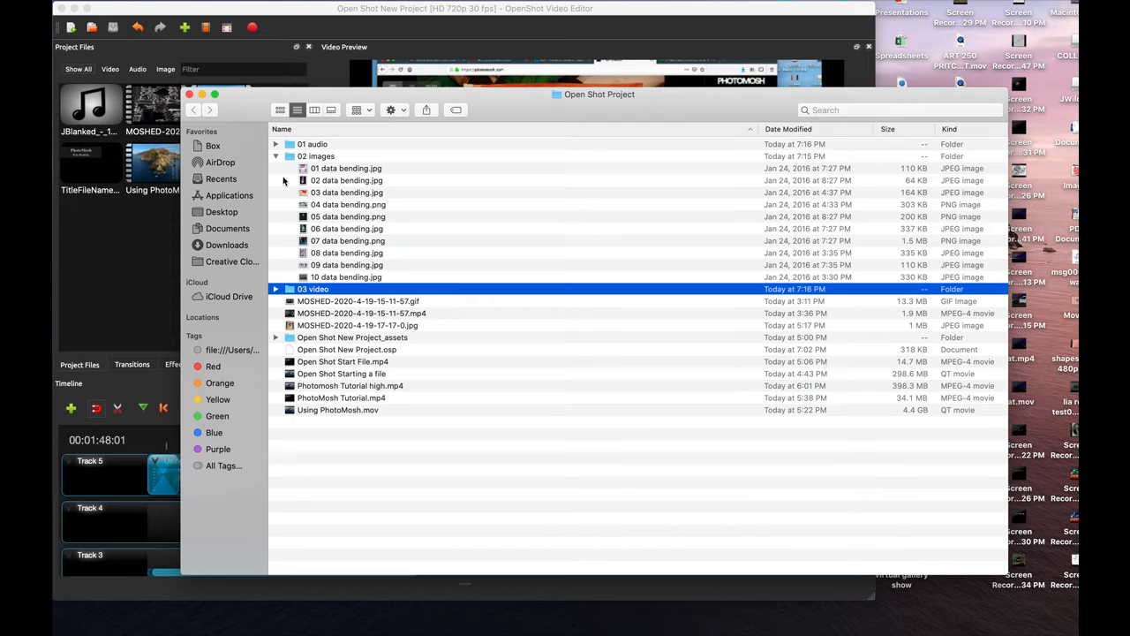
pyautogui.click(276, 156)
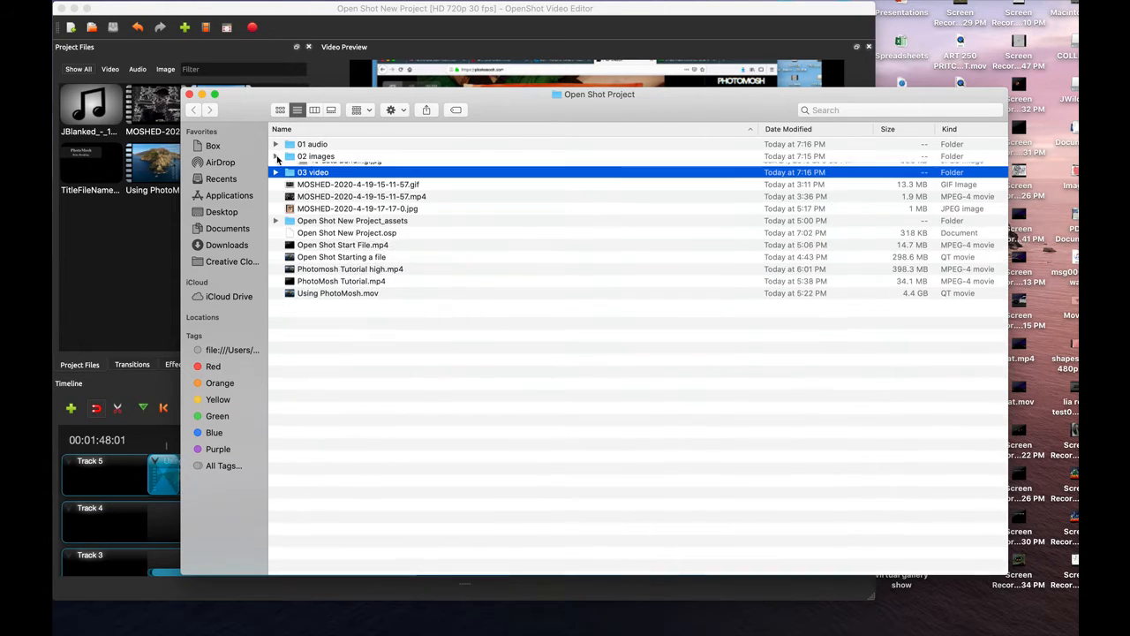
pyautogui.click(275, 144)
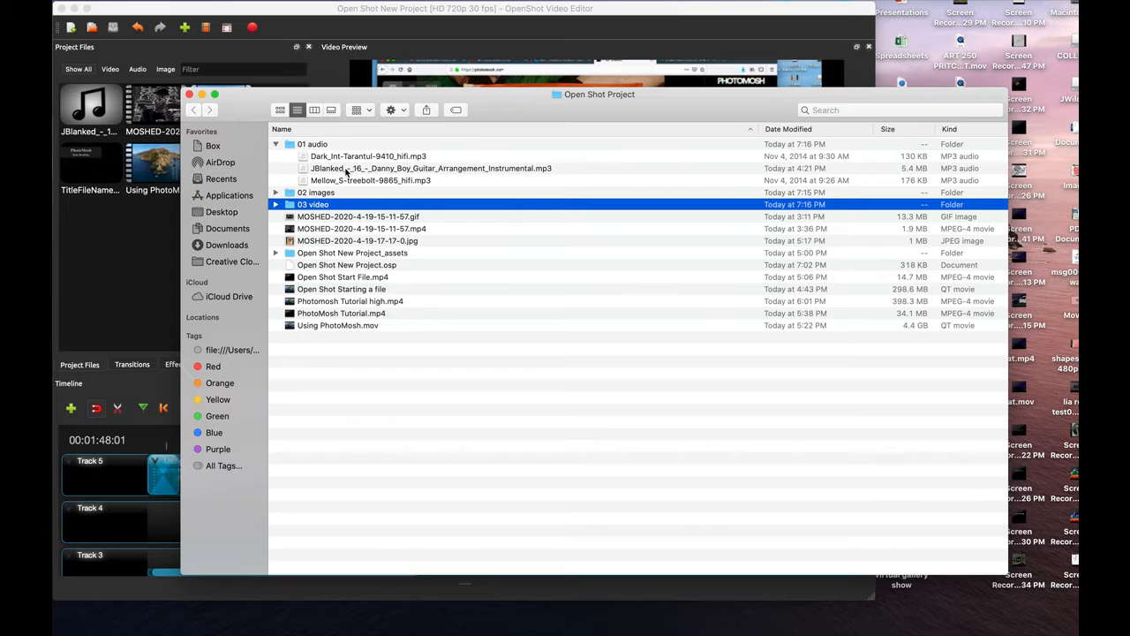
pyautogui.click(275, 145)
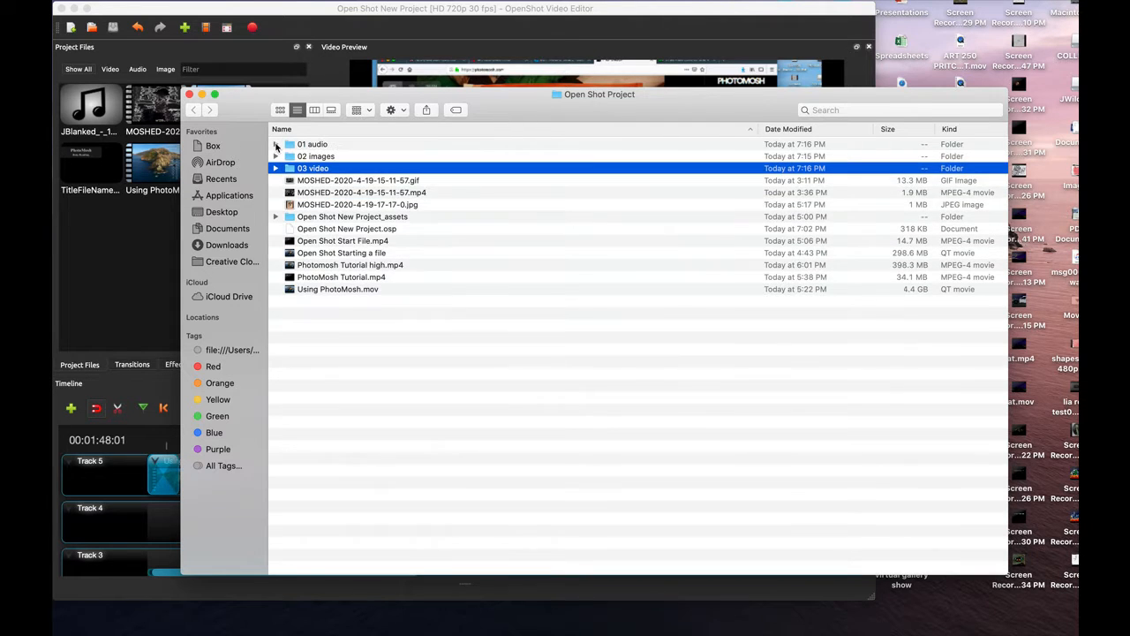
pyautogui.click(202, 93)
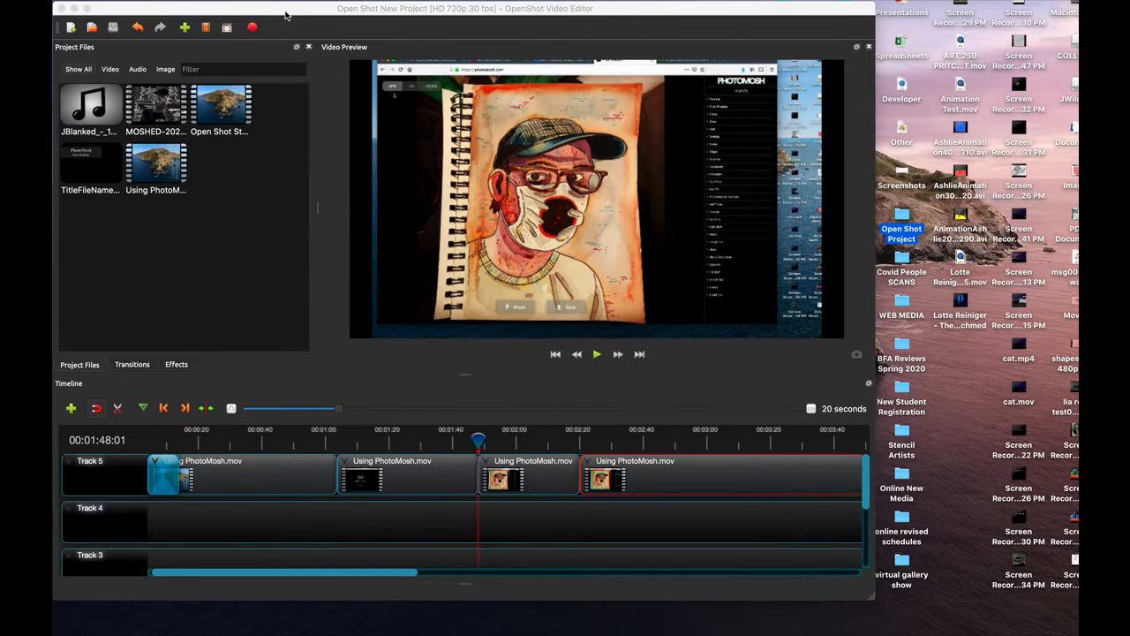
# Import all ten data bending images, 01 through 10, from the 02 images folder into the project files.
pyautogui.moveTo(287, 9); pyautogui.dragTo(300, 20)
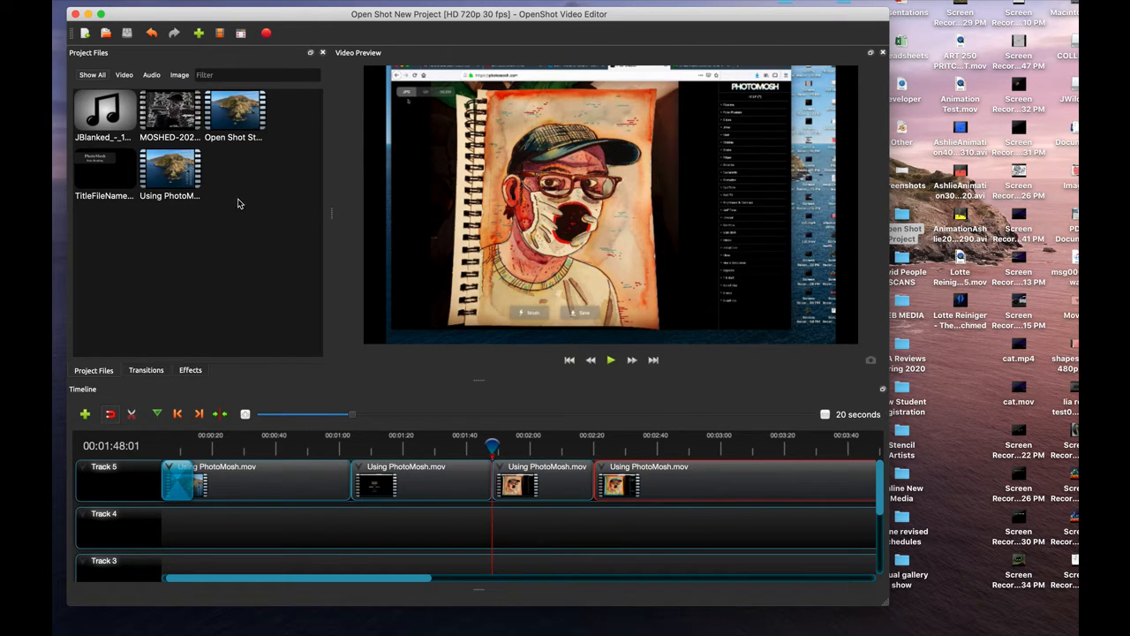
pyautogui.click(200, 38)
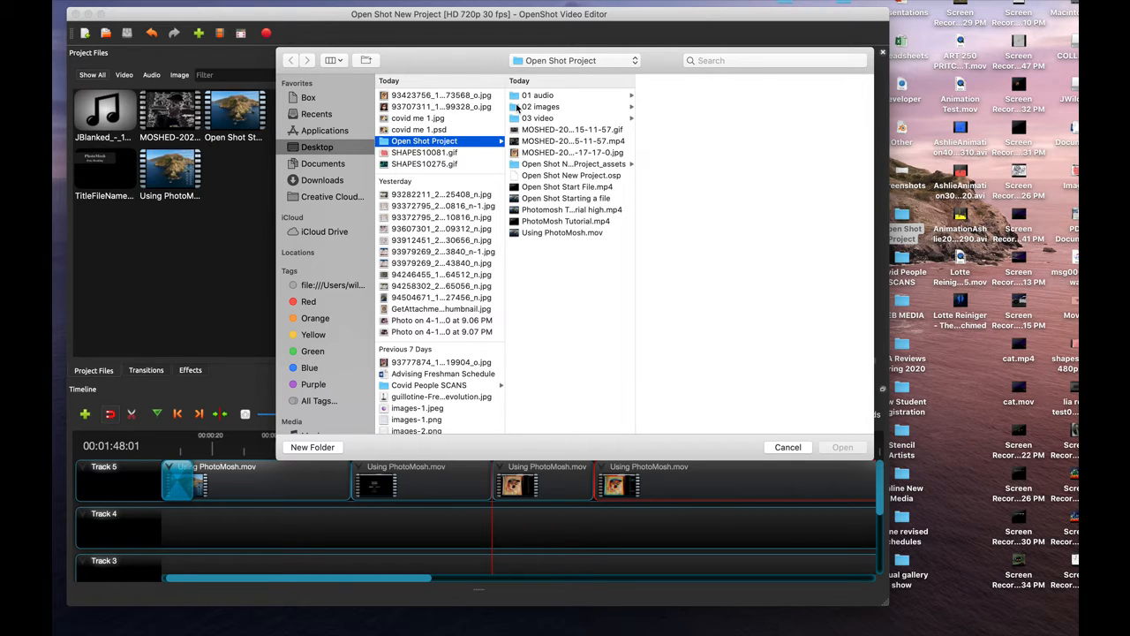
pyautogui.click(518, 107)
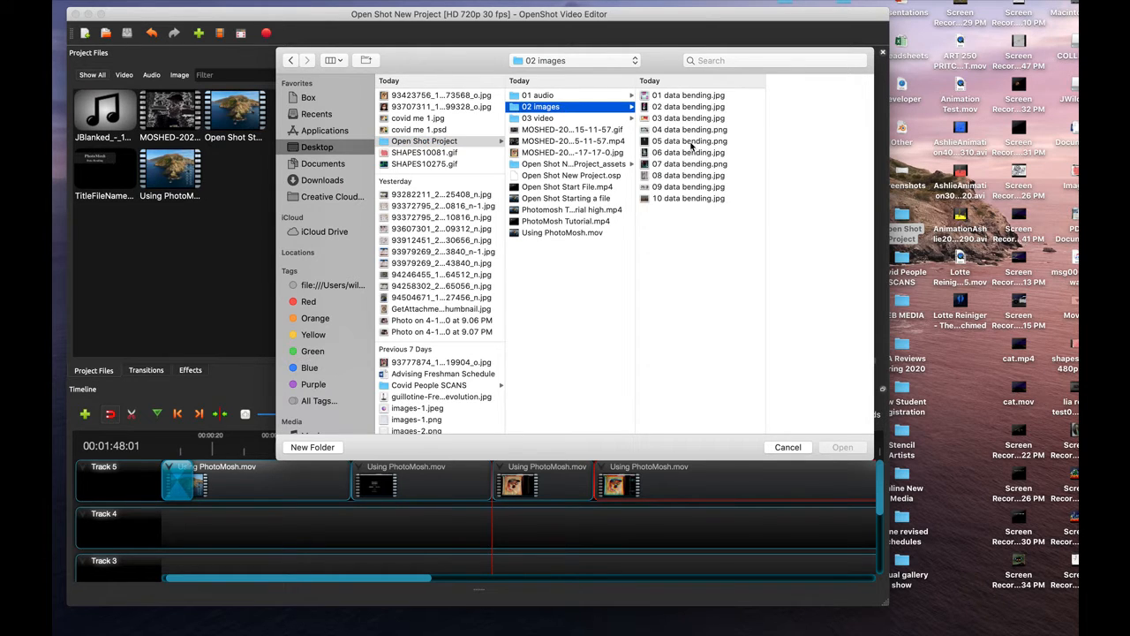
pyautogui.click(682, 97)
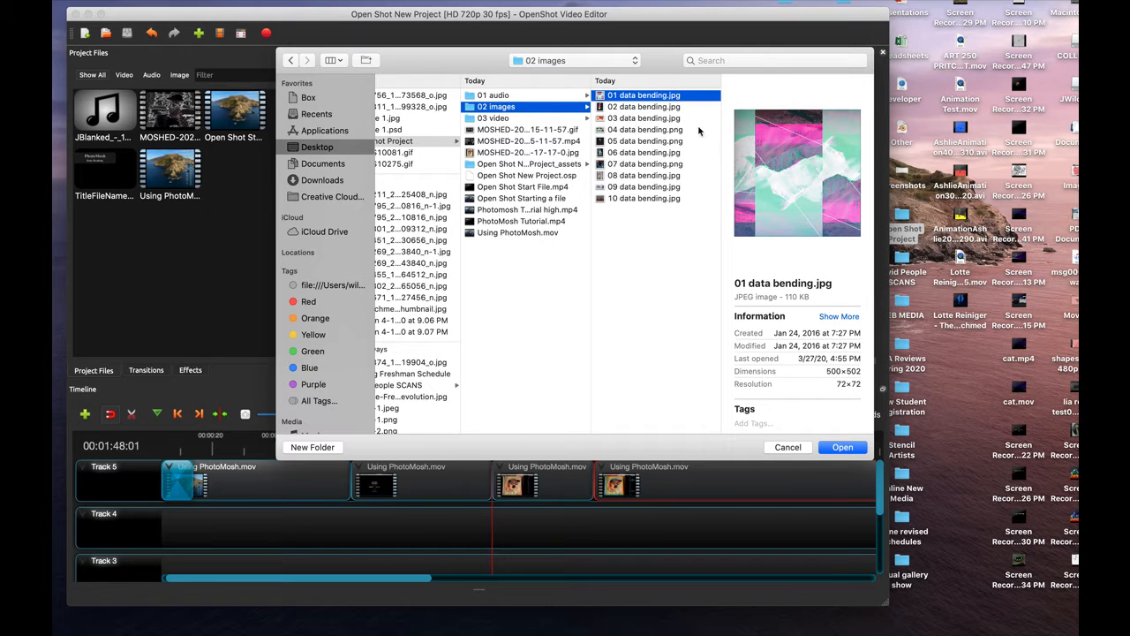
pyautogui.keyDown('shift'); pyautogui.click(659, 199); pyautogui.keyUp('shift')
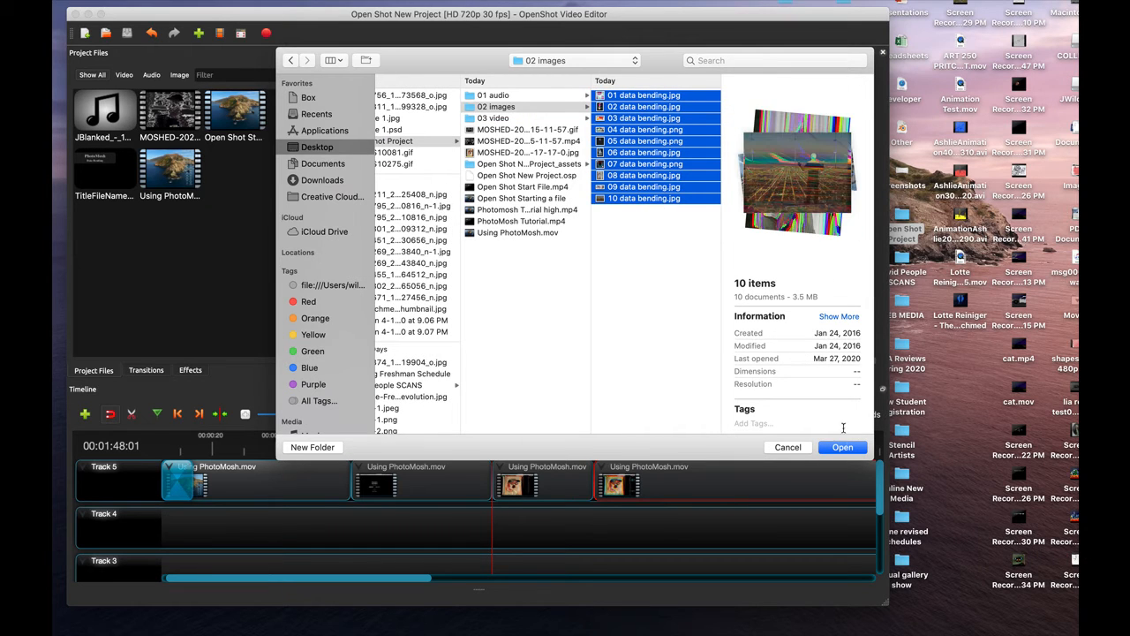
pyautogui.click(842, 447)
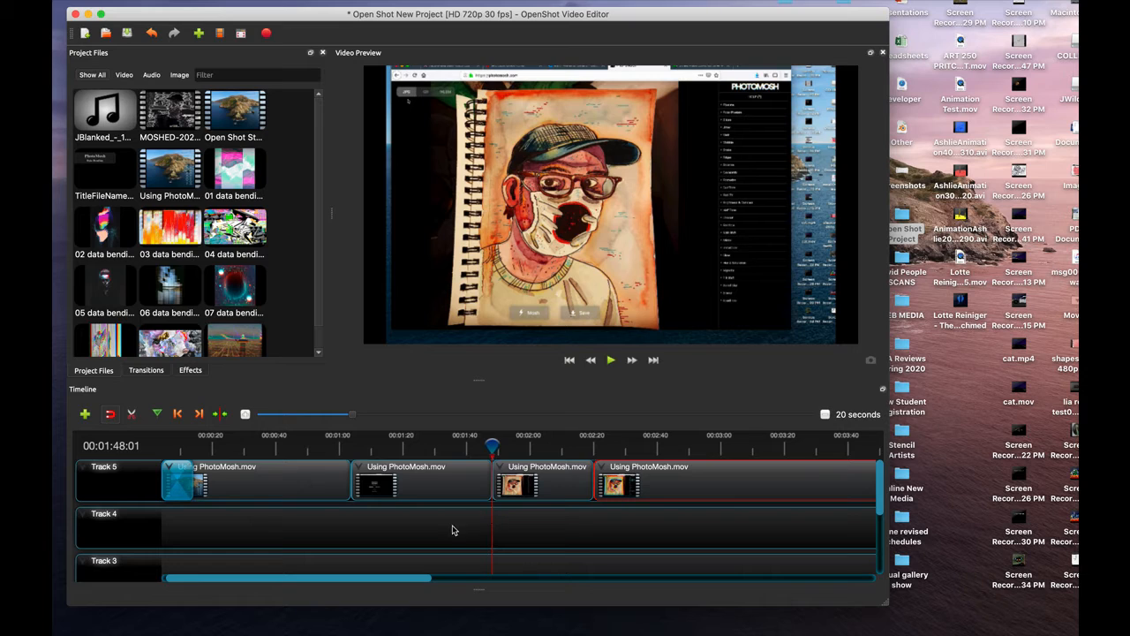
# Place the 07 data bending image on Track 5 a short gap after the last video clip, and preview it at 00:08:54:13.
pyautogui.moveTo(398, 575); pyautogui.dragTo(852, 570)
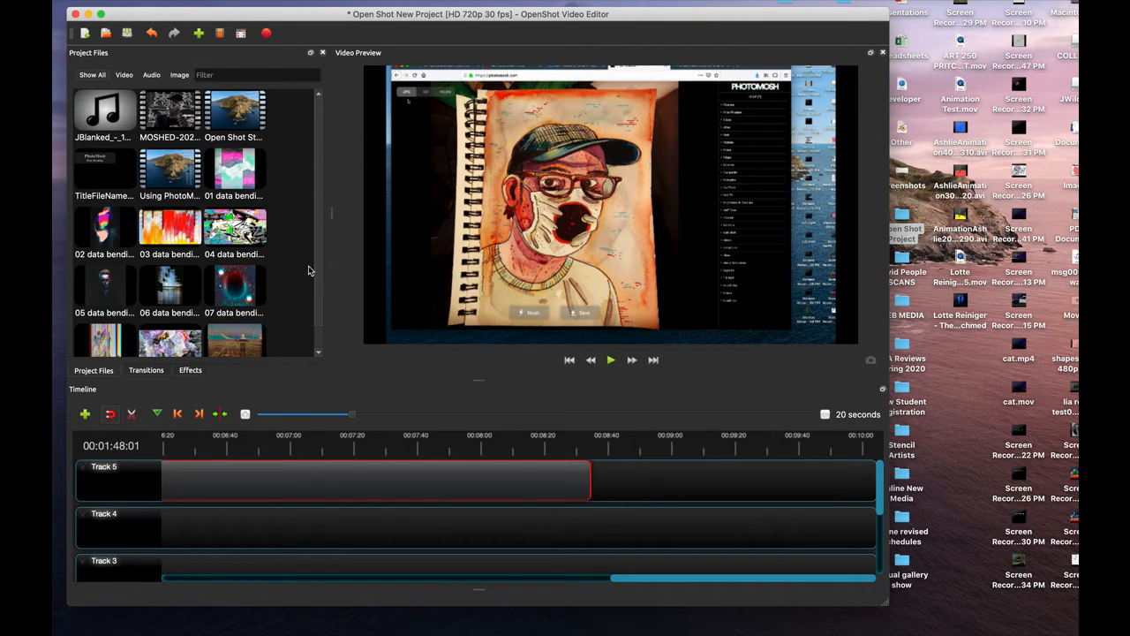
pyautogui.click(234, 287)
pyautogui.moveTo(231, 290); pyautogui.dragTo(639, 480)
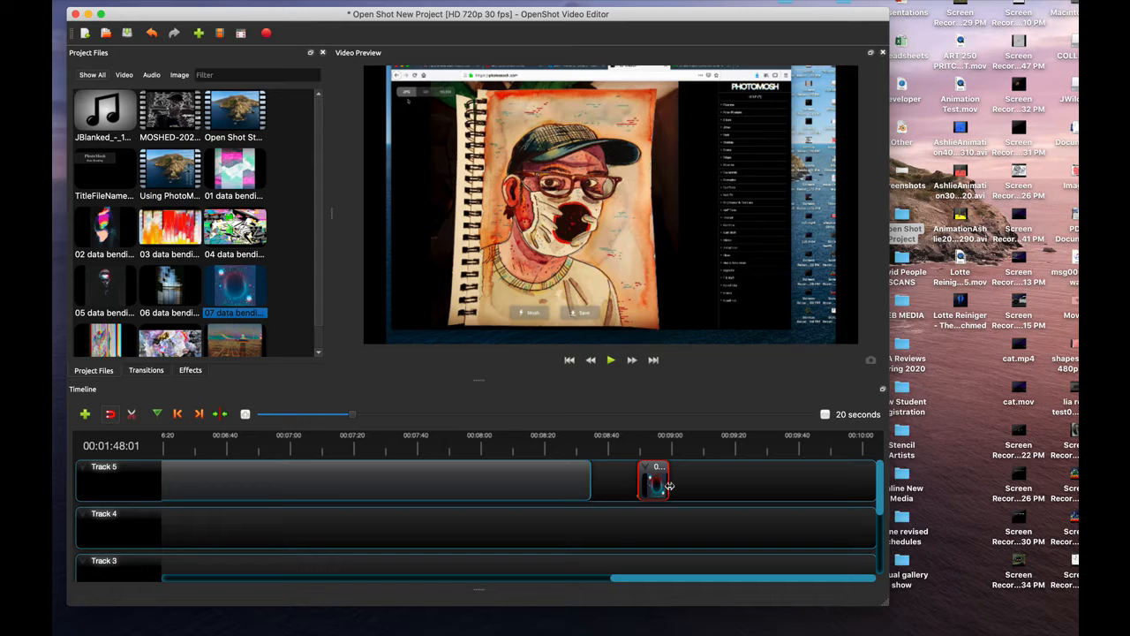
pyautogui.click(334, 447)
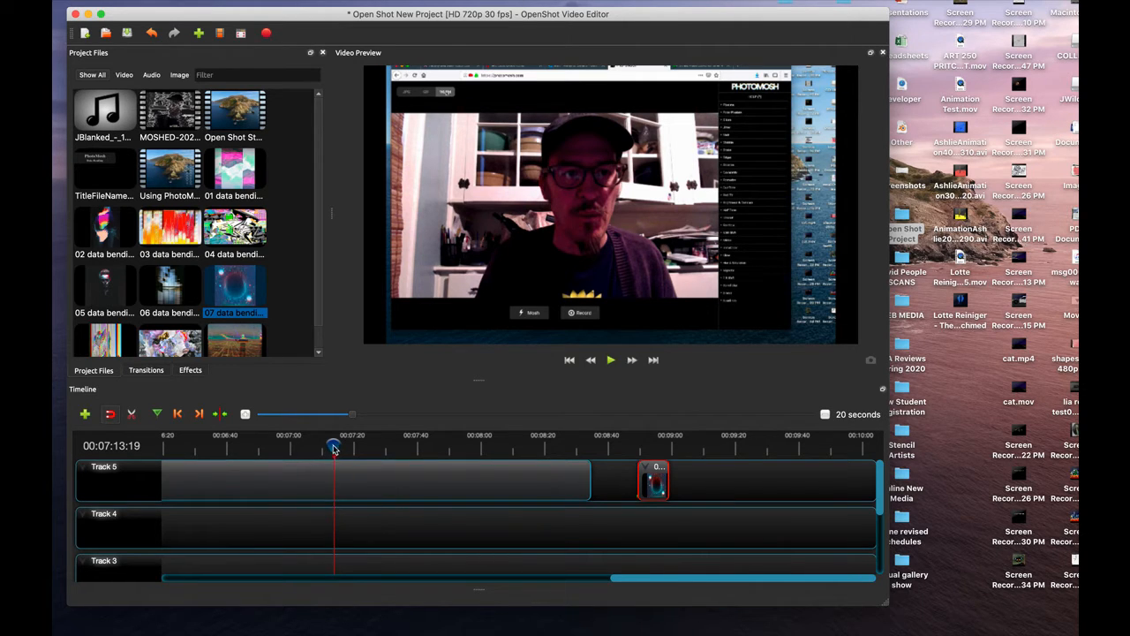
pyautogui.moveTo(335, 446); pyautogui.dragTo(653, 444)
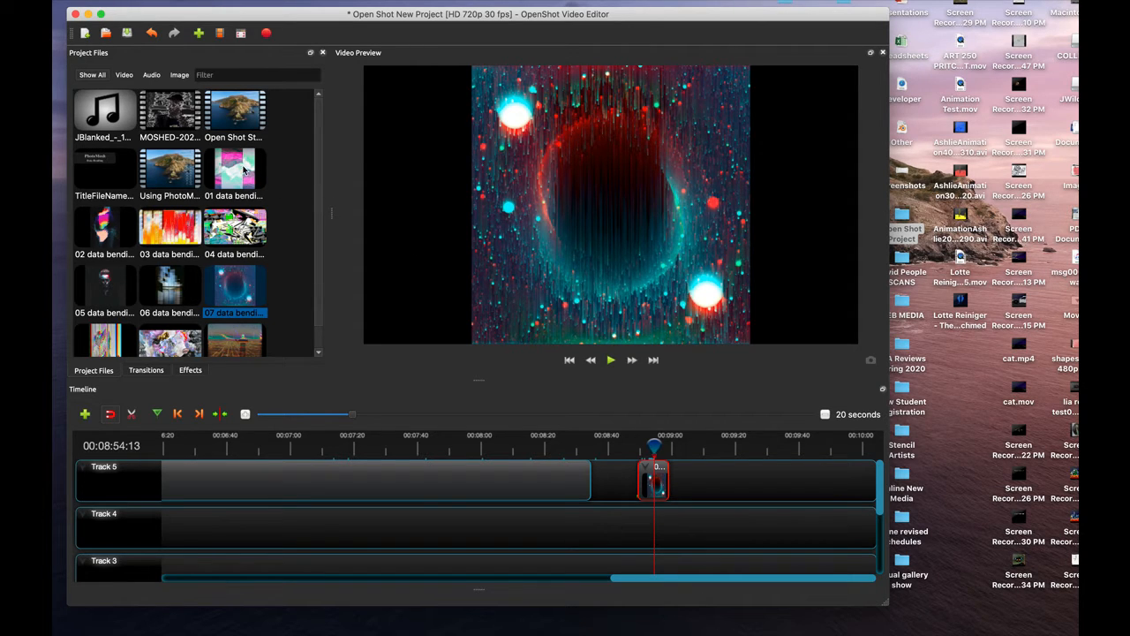
pyautogui.scroll(-3, 245, 170)
pyautogui.click(173, 207)
pyautogui.click(227, 274)
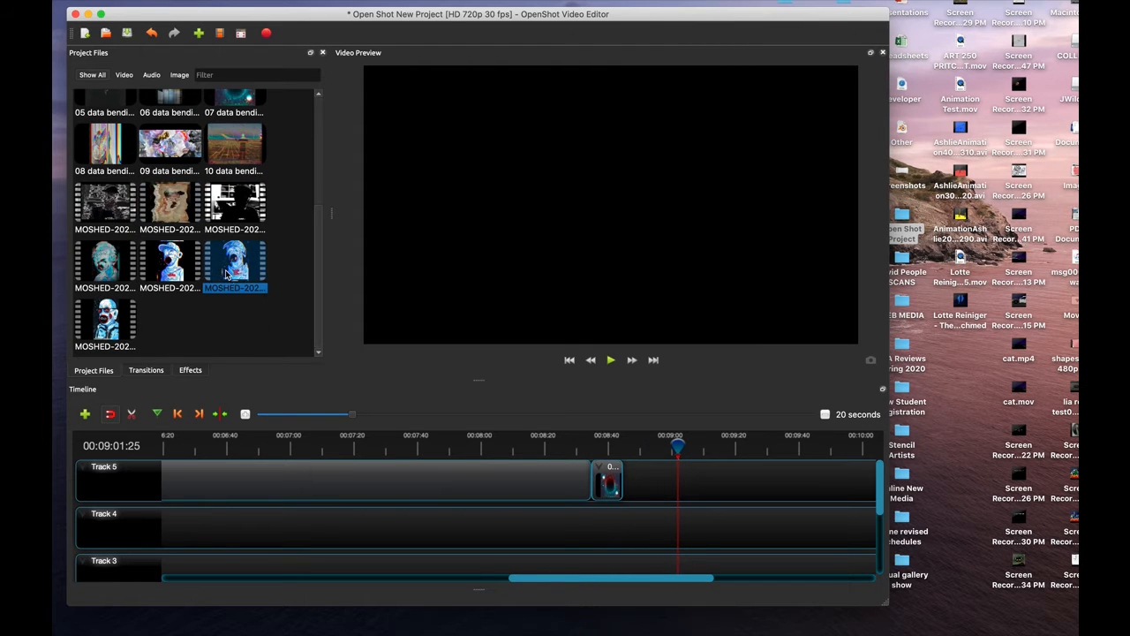
pyautogui.moveTo(173, 269); pyautogui.dragTo(657, 449)
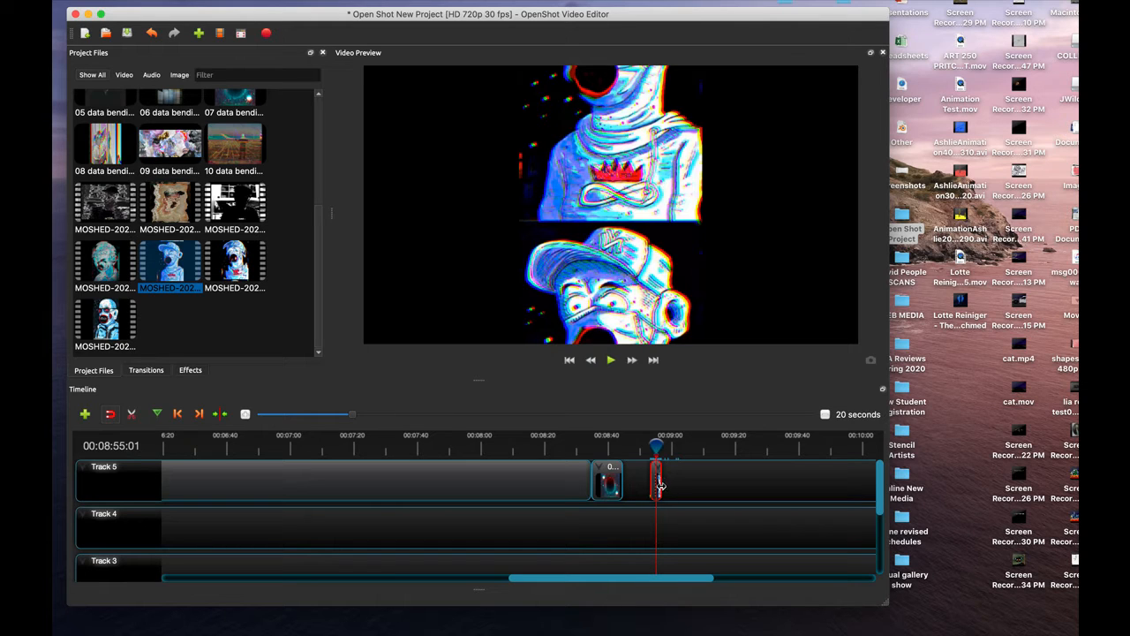
pyautogui.moveTo(661, 484); pyautogui.dragTo(631, 484)
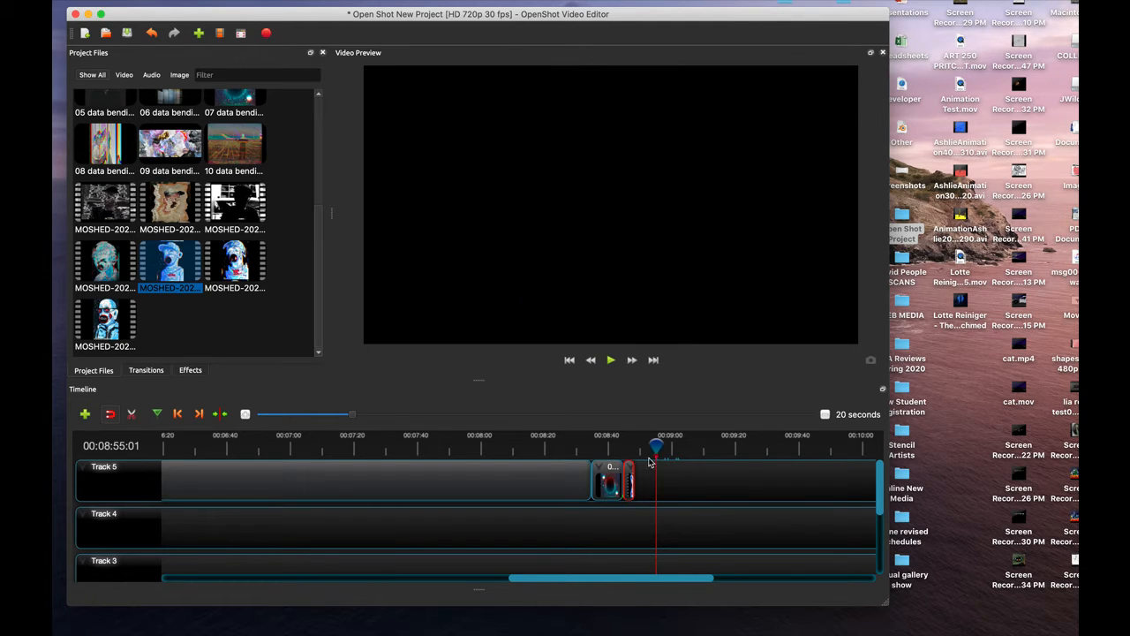
pyautogui.moveTo(657, 446); pyautogui.dragTo(628, 447)
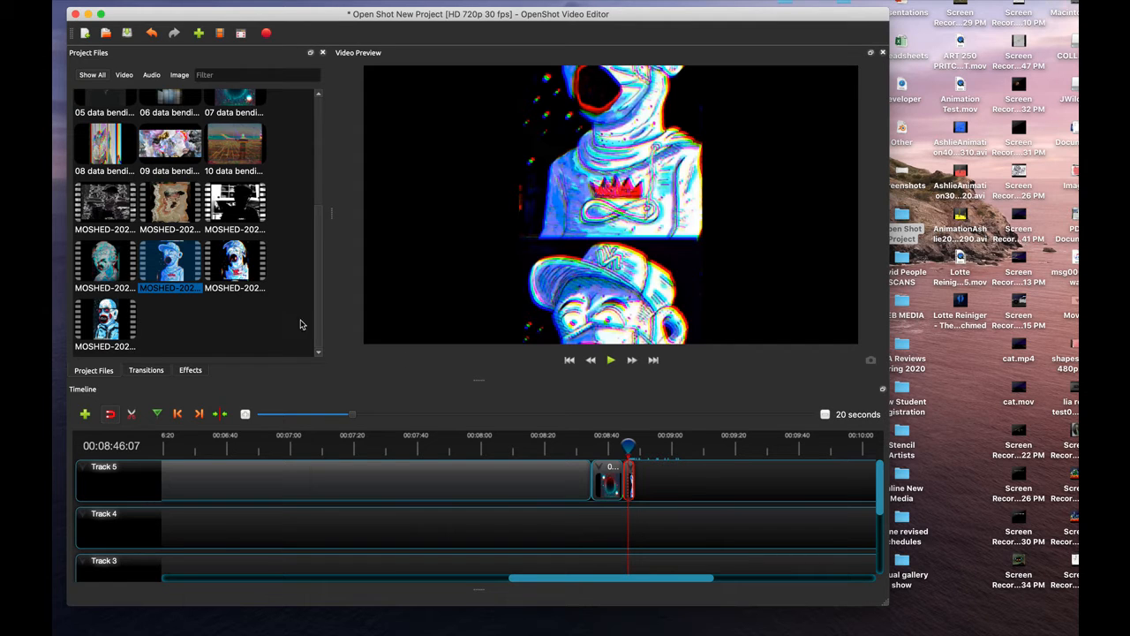
pyautogui.moveTo(576, 581); pyautogui.dragTo(634, 572)
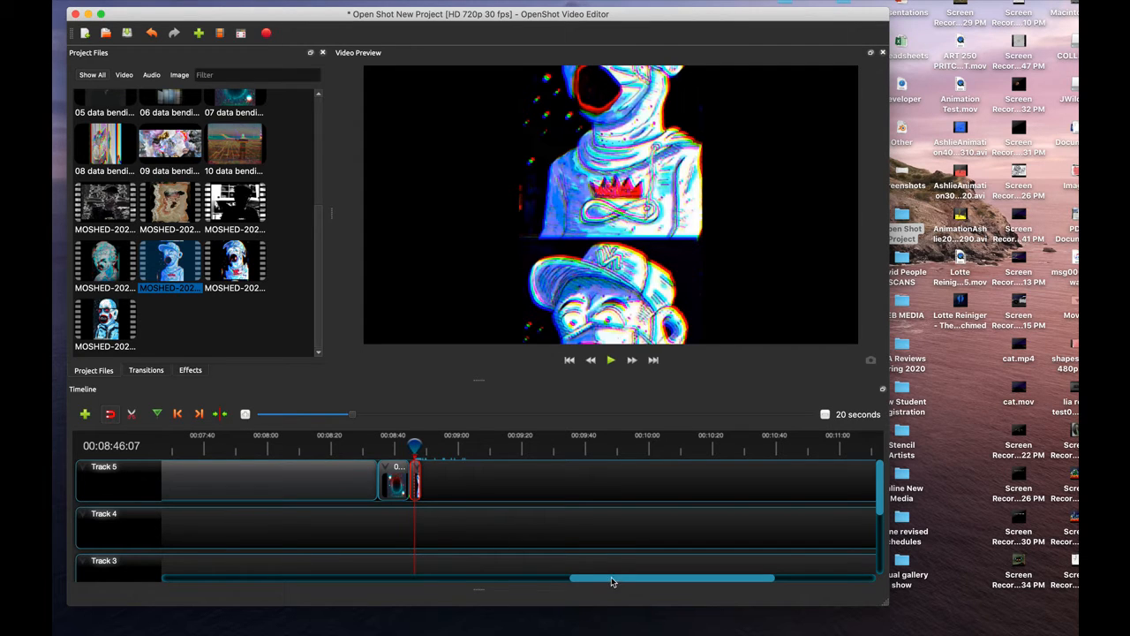
pyautogui.moveTo(611, 578); pyautogui.dragTo(466, 578)
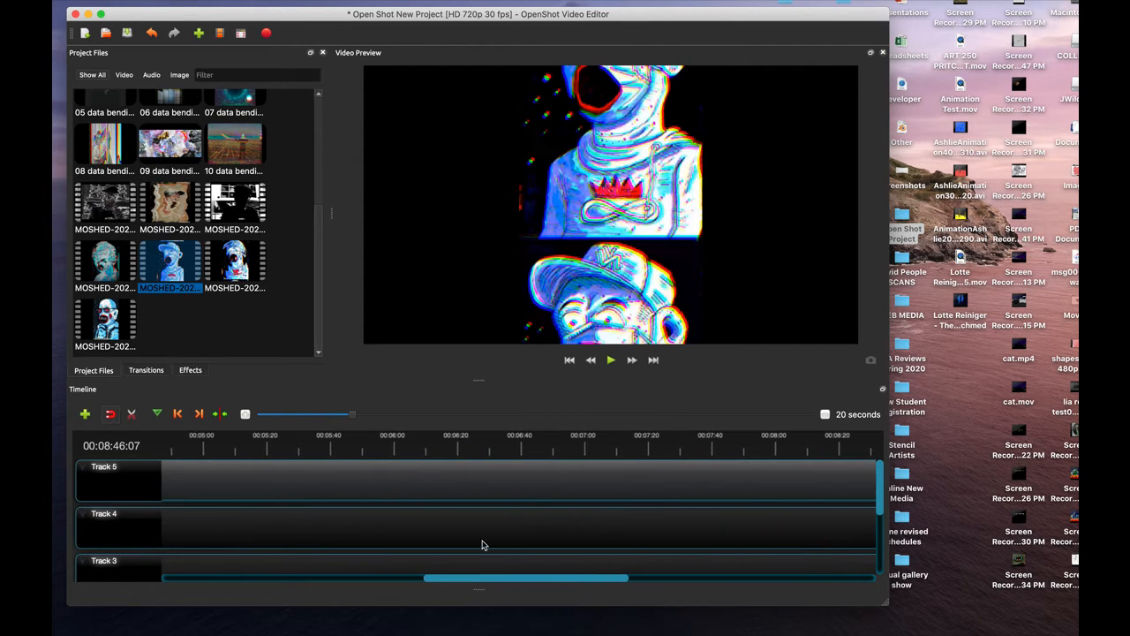
pyautogui.hscroll(4, 483, 545)
pyautogui.hscroll(1, 483, 545)
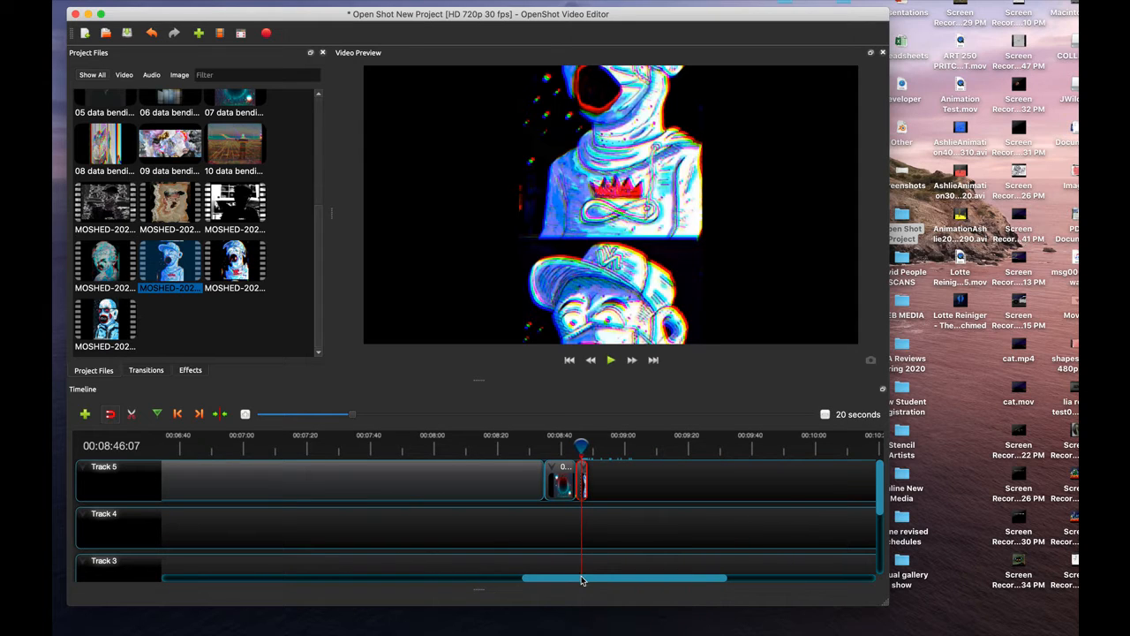
pyautogui.moveTo(582, 579); pyautogui.dragTo(308, 573)
pyautogui.hscroll(8, 380, 522)
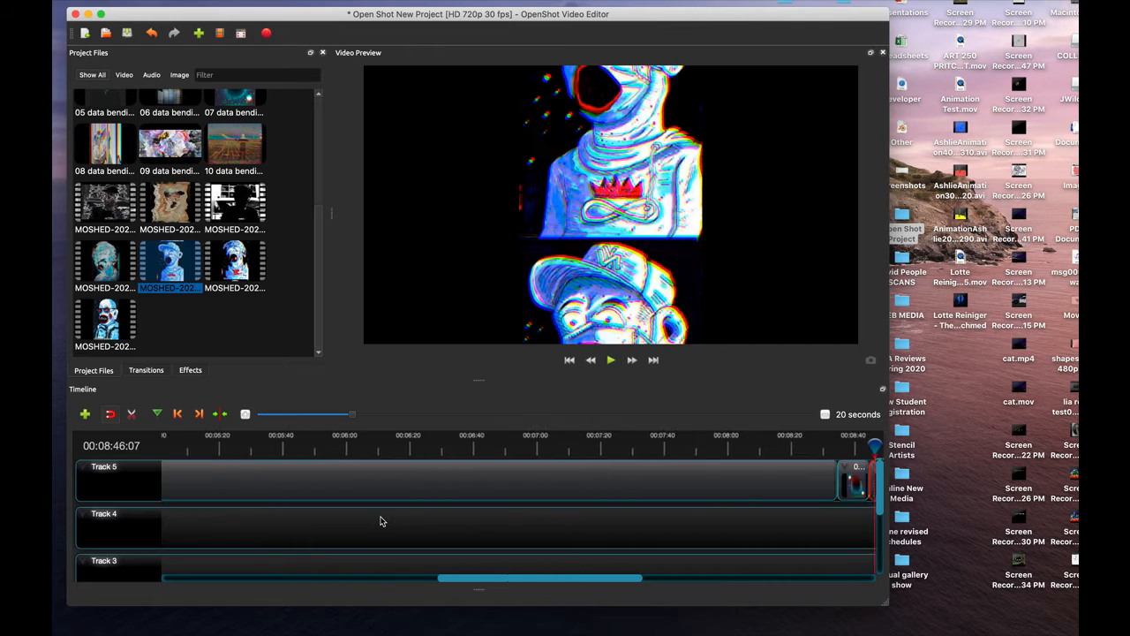
pyautogui.hscroll(6, 380, 521)
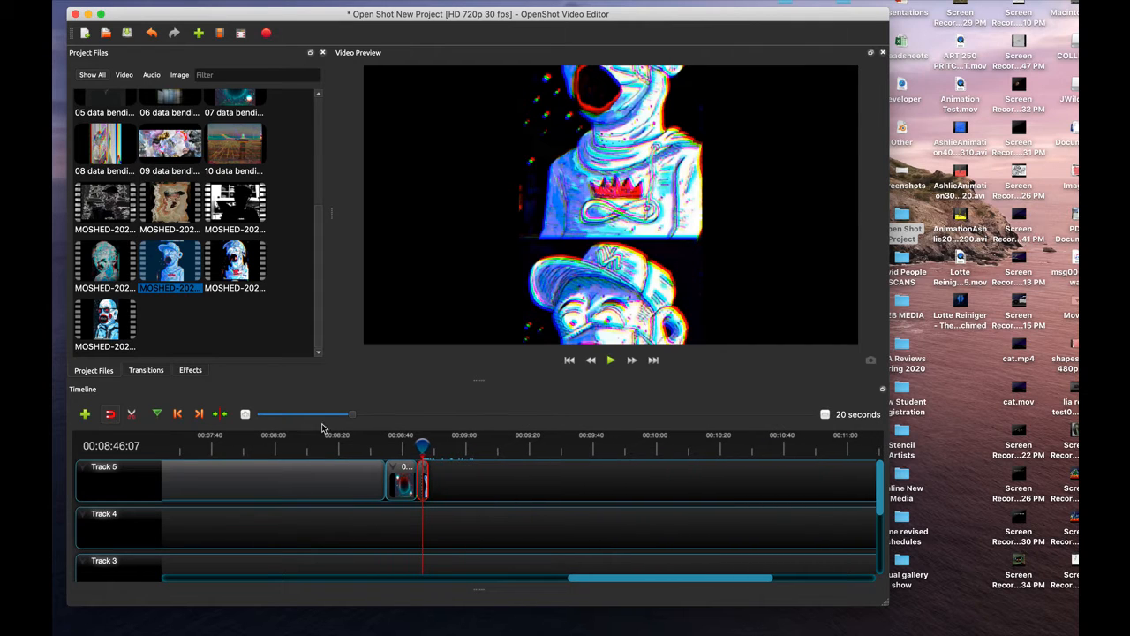
# Set the timeline scale to 1 second and split the MOSHED clip on Track 5 about two thirds of the way through with the razor.
pyautogui.moveTo(351, 414); pyautogui.dragTo(268, 413)
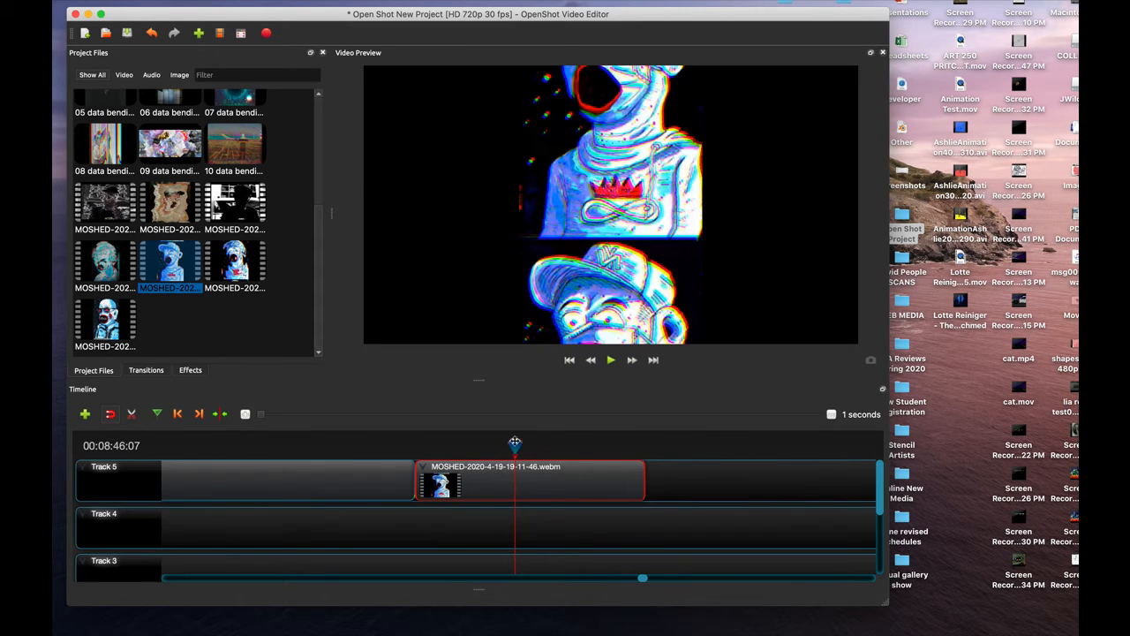
pyautogui.click(132, 414)
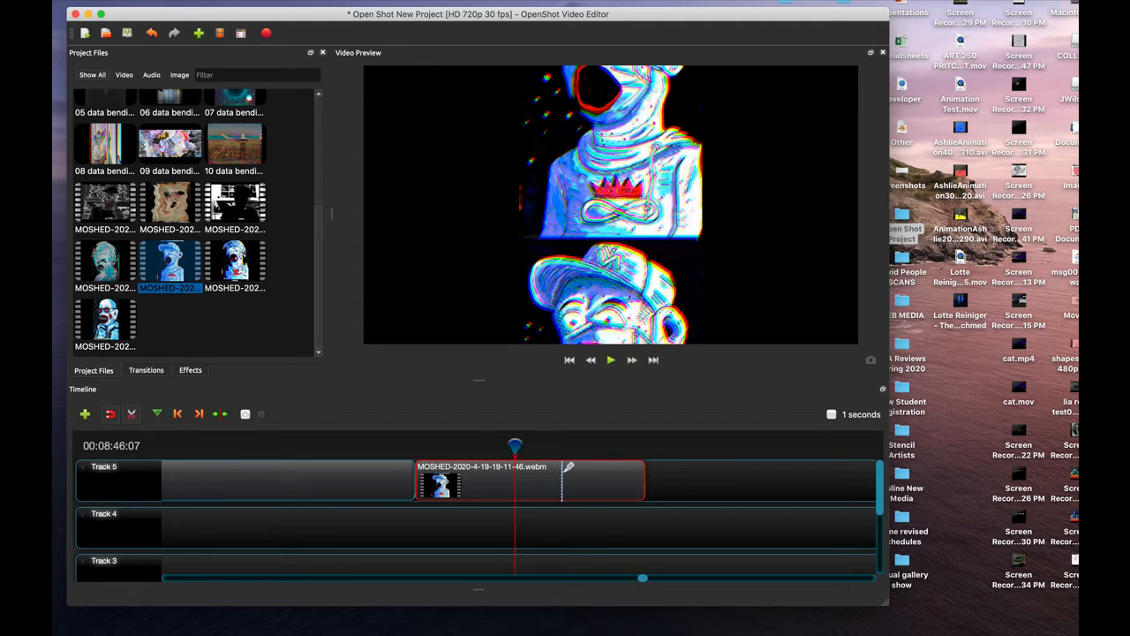
pyautogui.click(559, 468)
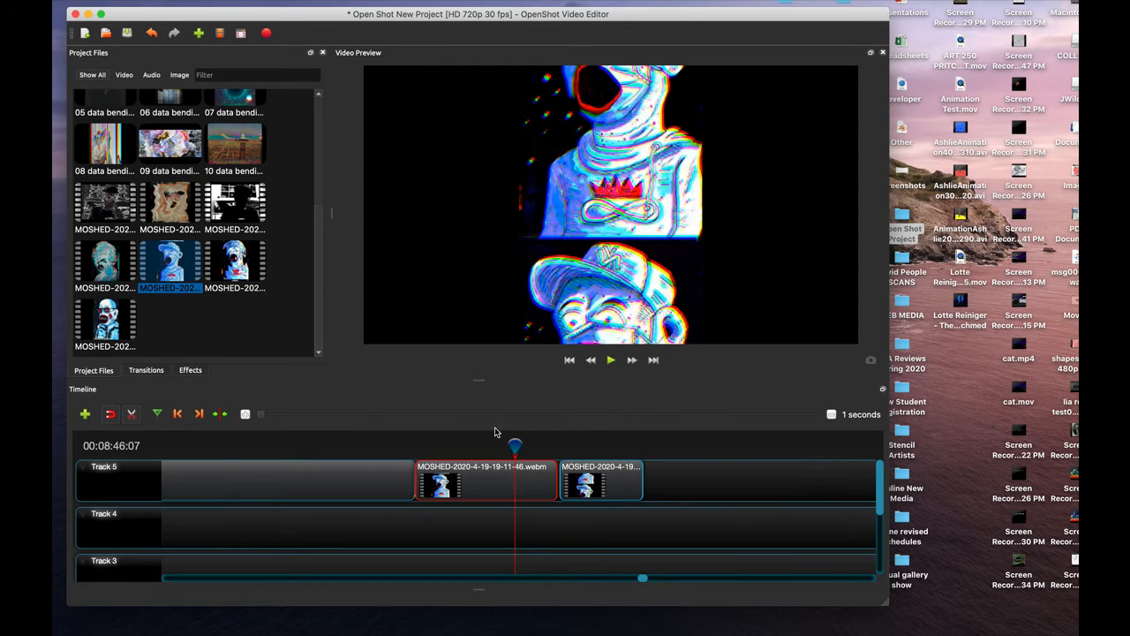
pyautogui.click(133, 418)
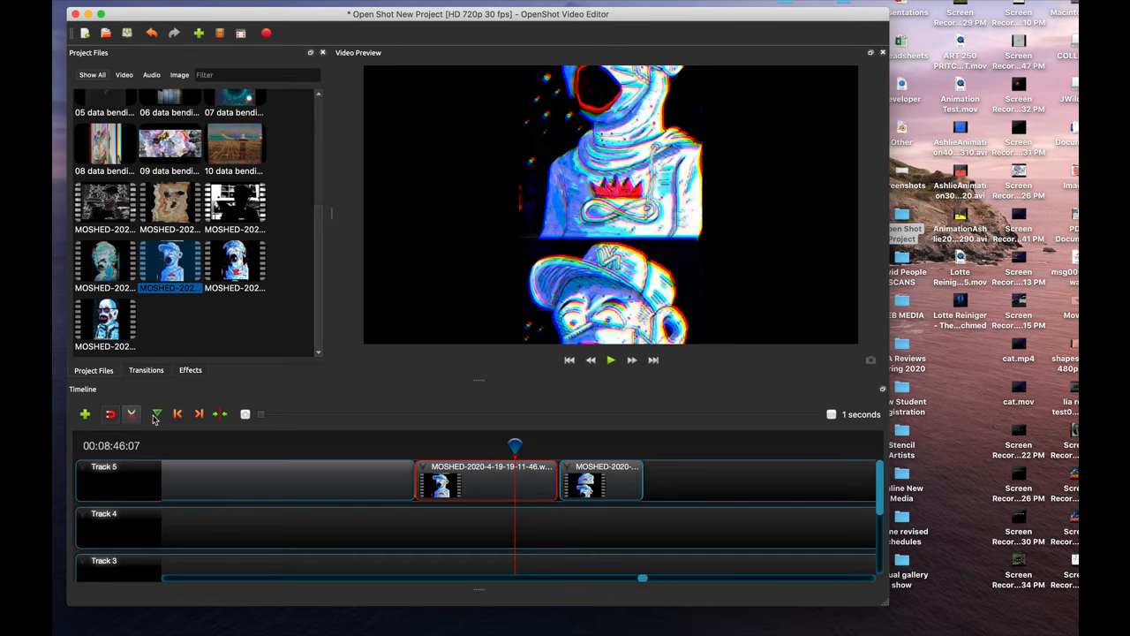
# Move the second piece of the split clip slightly later on Track 5, leaving a small gap, and set the playhead to 00:08:46:15.
pyautogui.moveTo(585, 478)
pyautogui.mouseDown()
pyautogui.moveTo(669, 472)
pyautogui.moveTo(593, 465)
pyautogui.mouseUp()
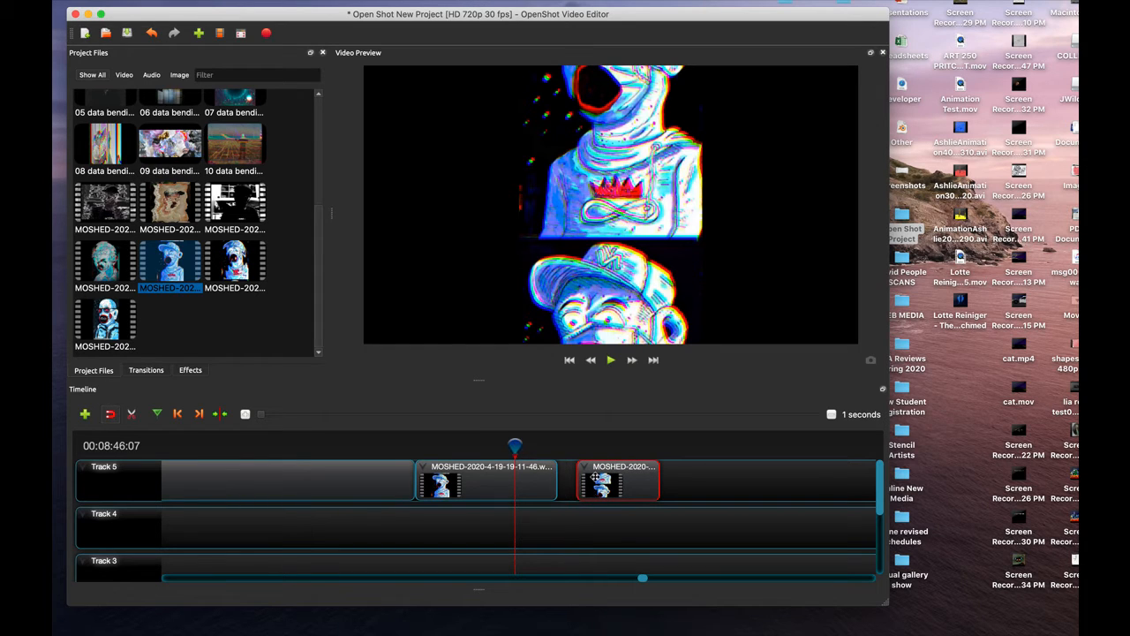
pyautogui.moveTo(515, 446)
pyautogui.mouseDown()
pyautogui.moveTo(583, 444)
pyautogui.moveTo(531, 444)
pyautogui.mouseUp()
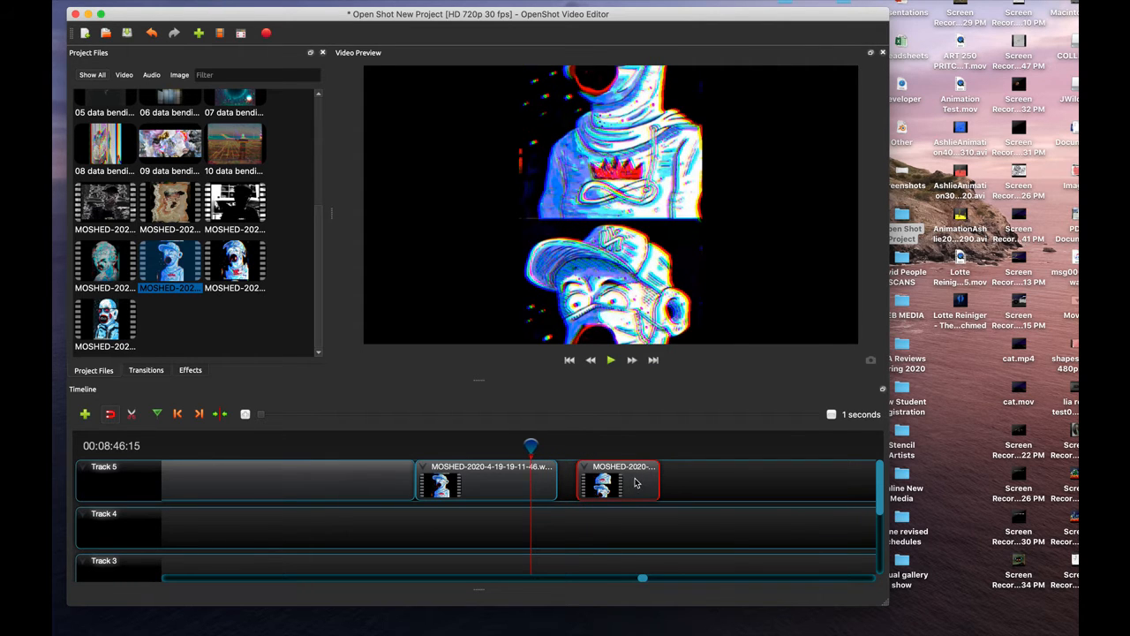
# Close the gap between the two MOSHED pieces on Track 5 and split the first piece near its middle with the razor.
pyautogui.moveTo(636, 482); pyautogui.dragTo(618, 478)
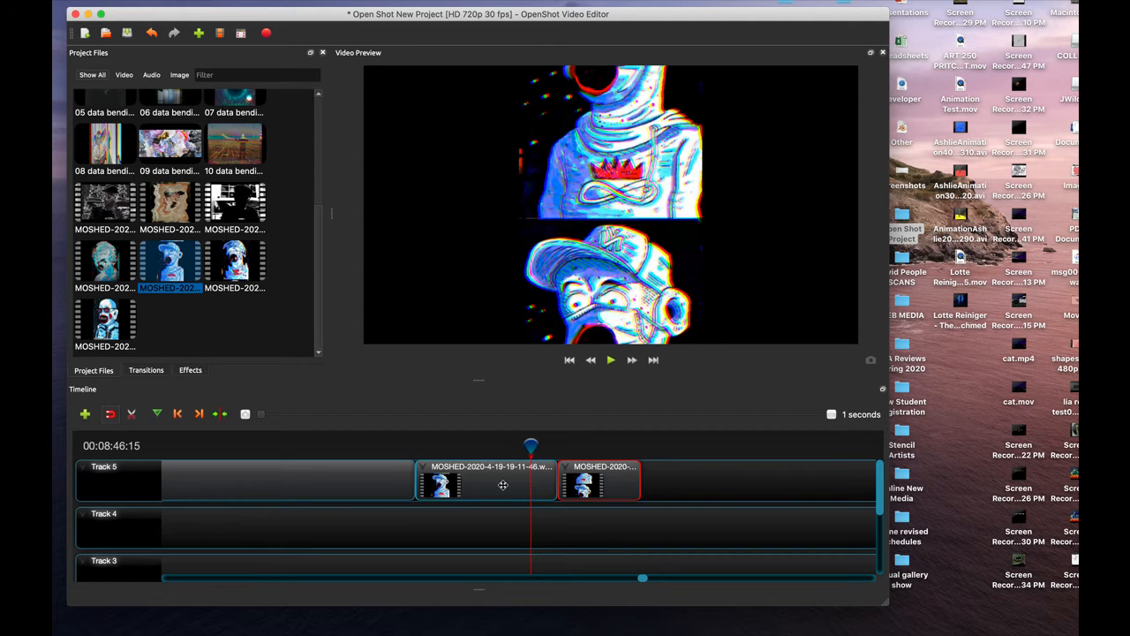
pyautogui.click(133, 415)
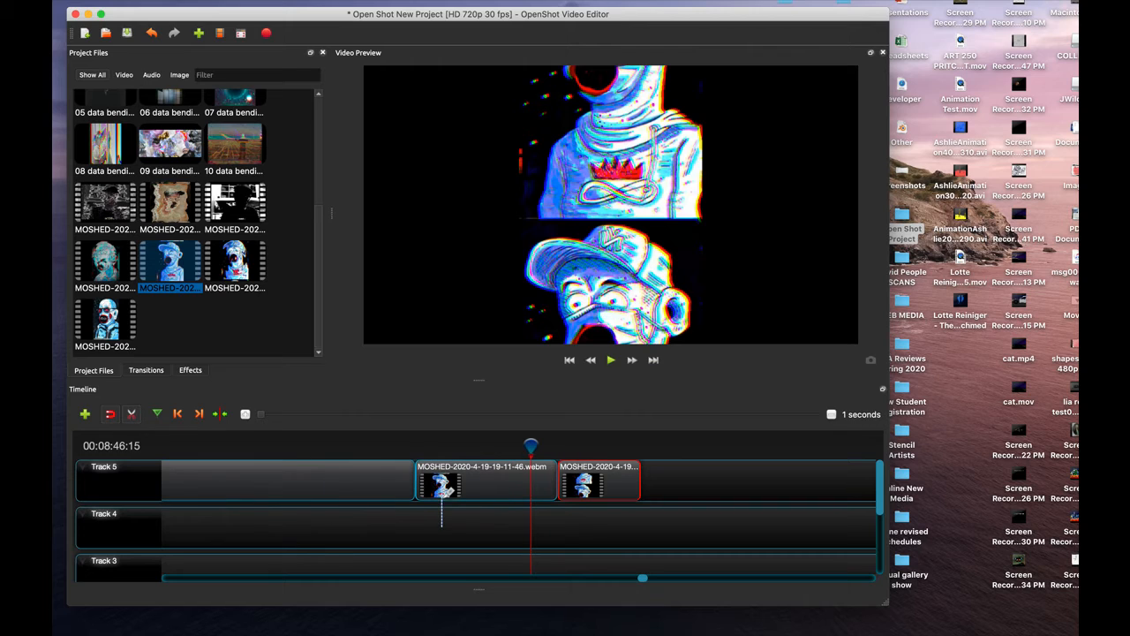
pyautogui.click(487, 477)
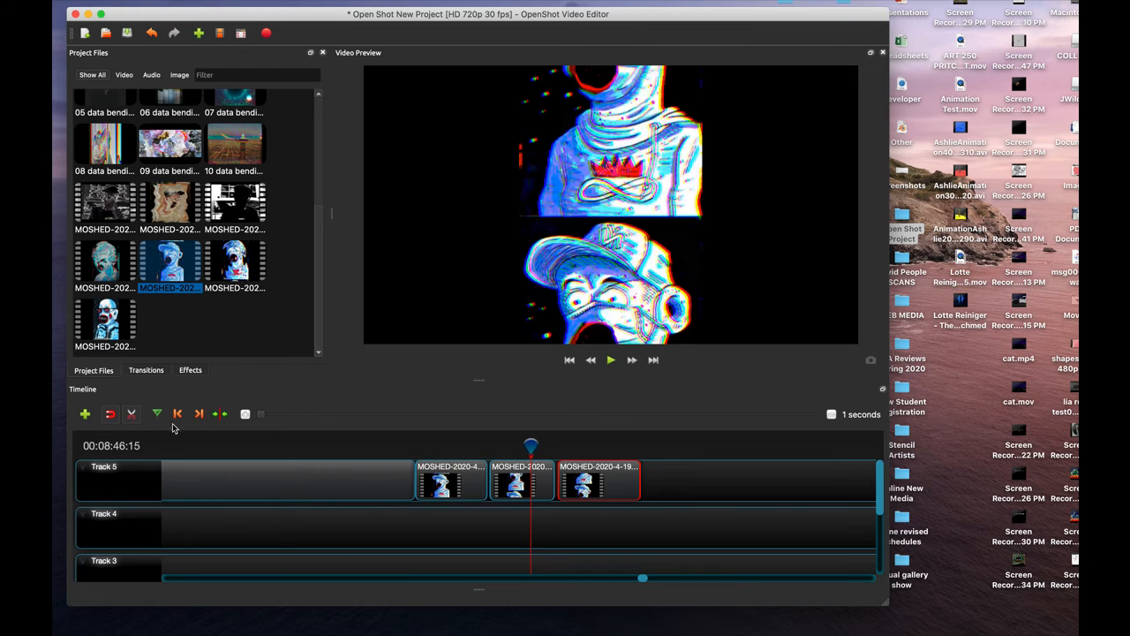
pyautogui.click(131, 415)
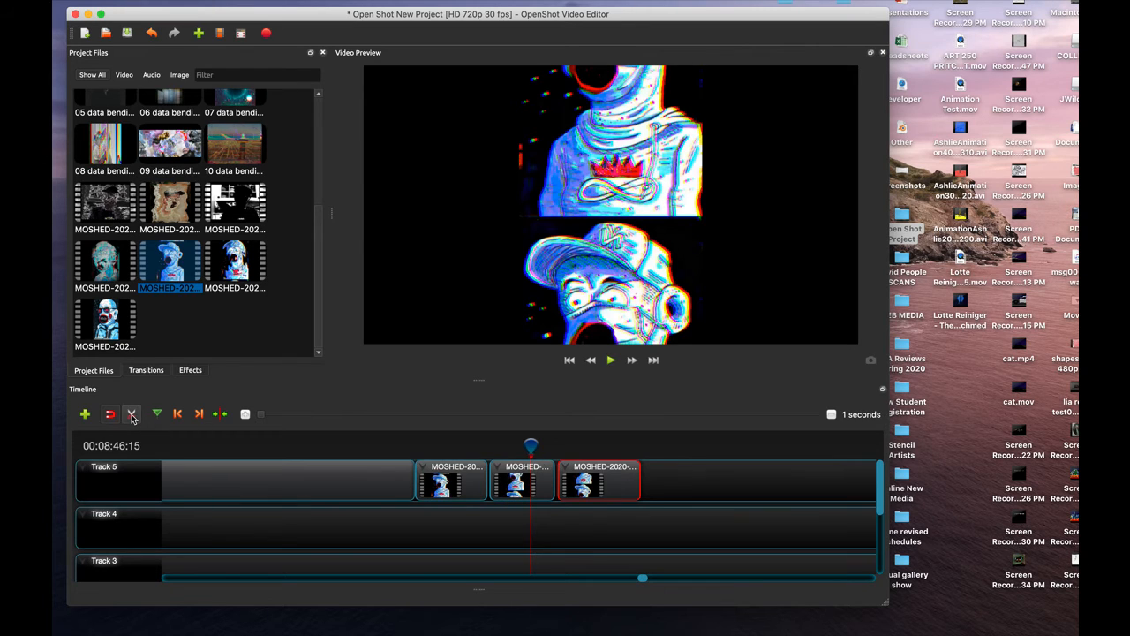
# Delete the middle piece of the MOSHED clip from Track 5 and save the project.
pyautogui.click(513, 487)
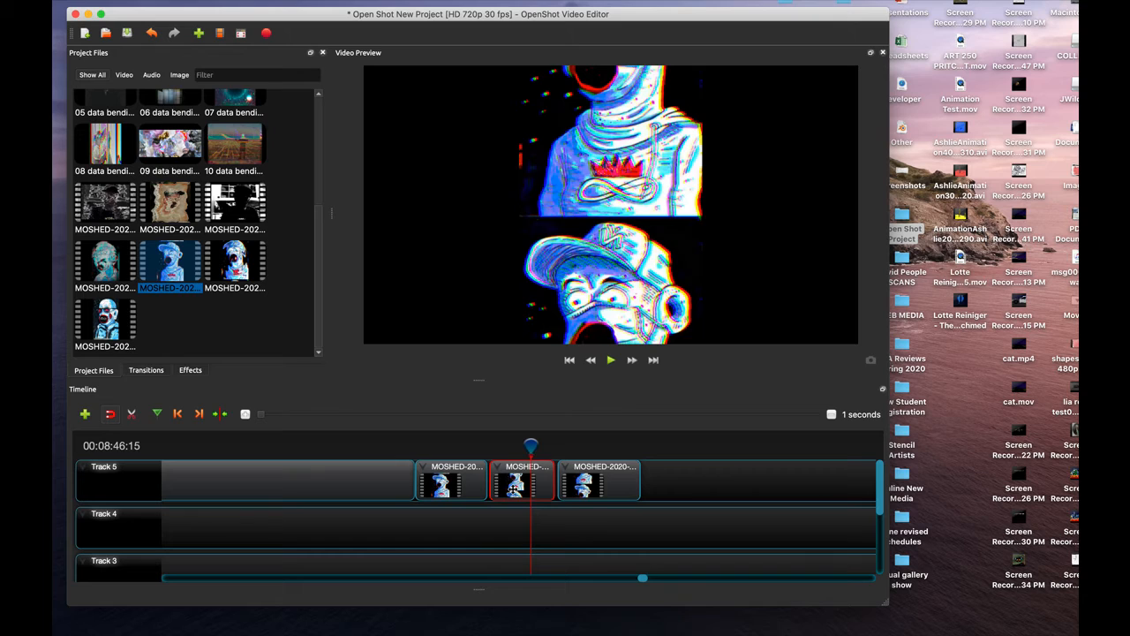
pyautogui.press('Delete')
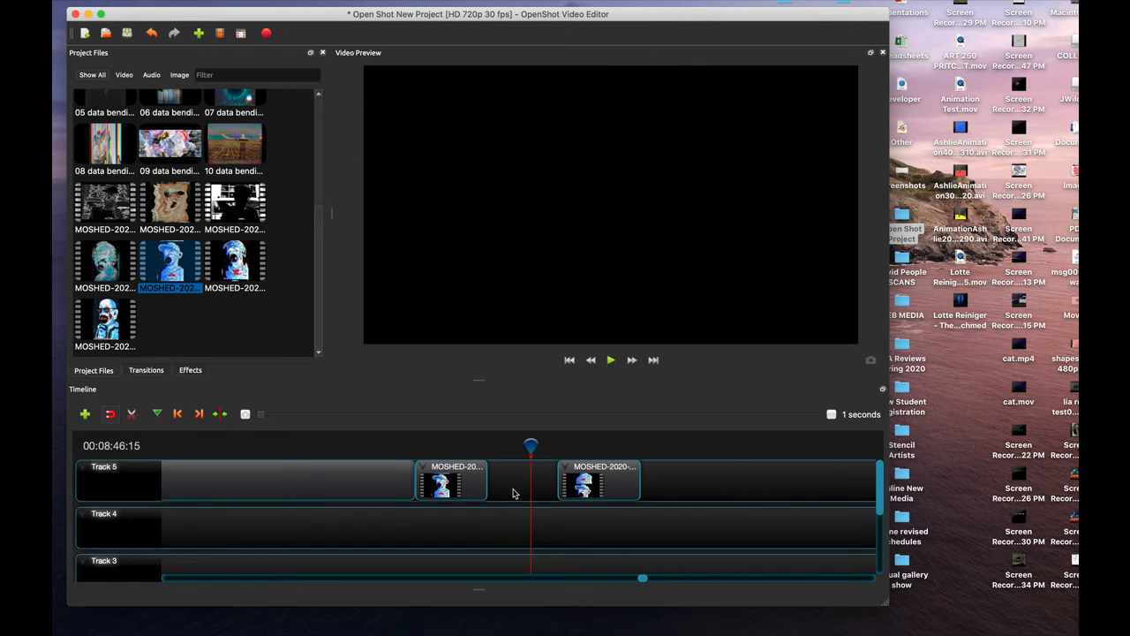
pyautogui.press('super+s')
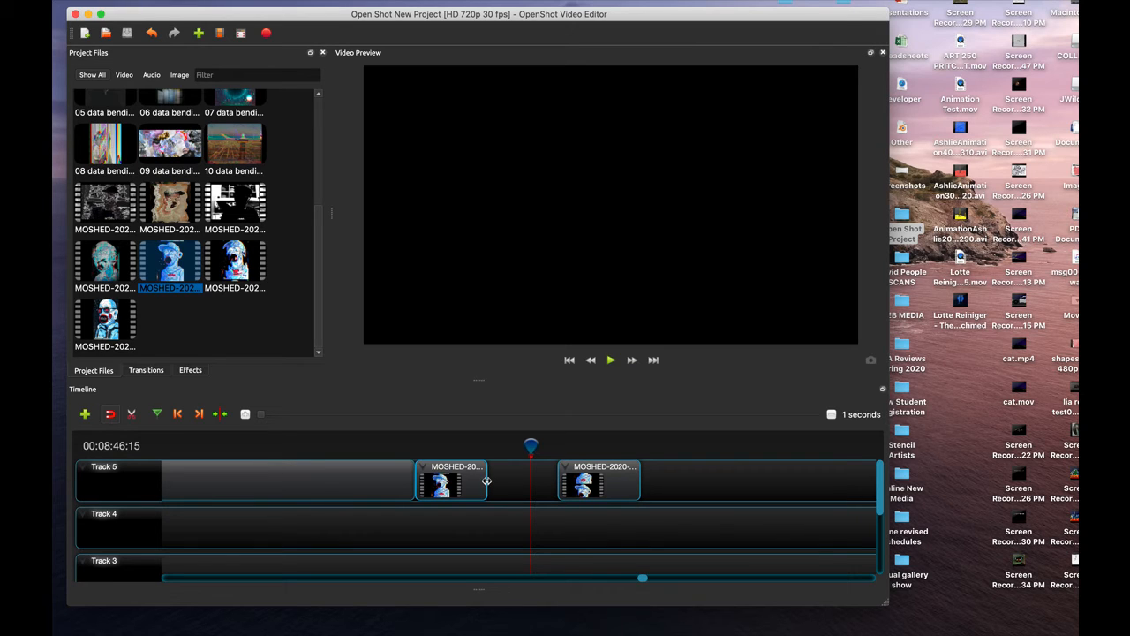
# Lengthen the first MOSHED piece on Track 5 by about half at its end, and delete the last piece.
pyautogui.moveTo(487, 480); pyautogui.dragTo(521, 482)
pyautogui.click(592, 484)
pyautogui.press('Delete')
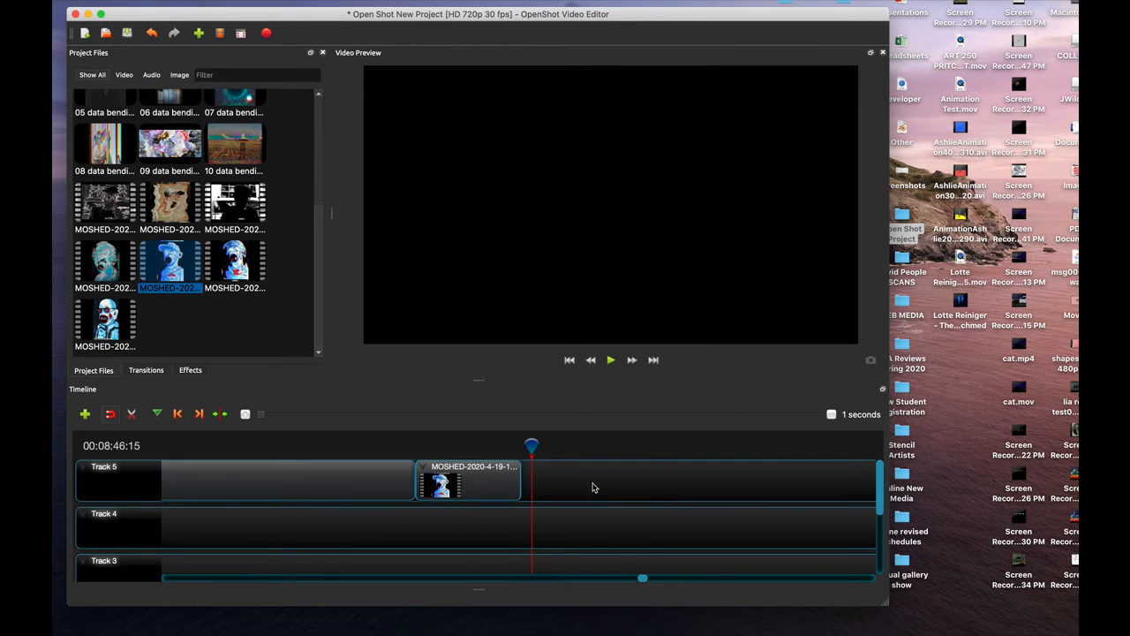
# Extend the end of the remaining MOSHED clip to about twice its length, and trim it back to just under half of that.
pyautogui.click(519, 484)
pyautogui.moveTo(525, 483); pyautogui.dragTo(679, 475)
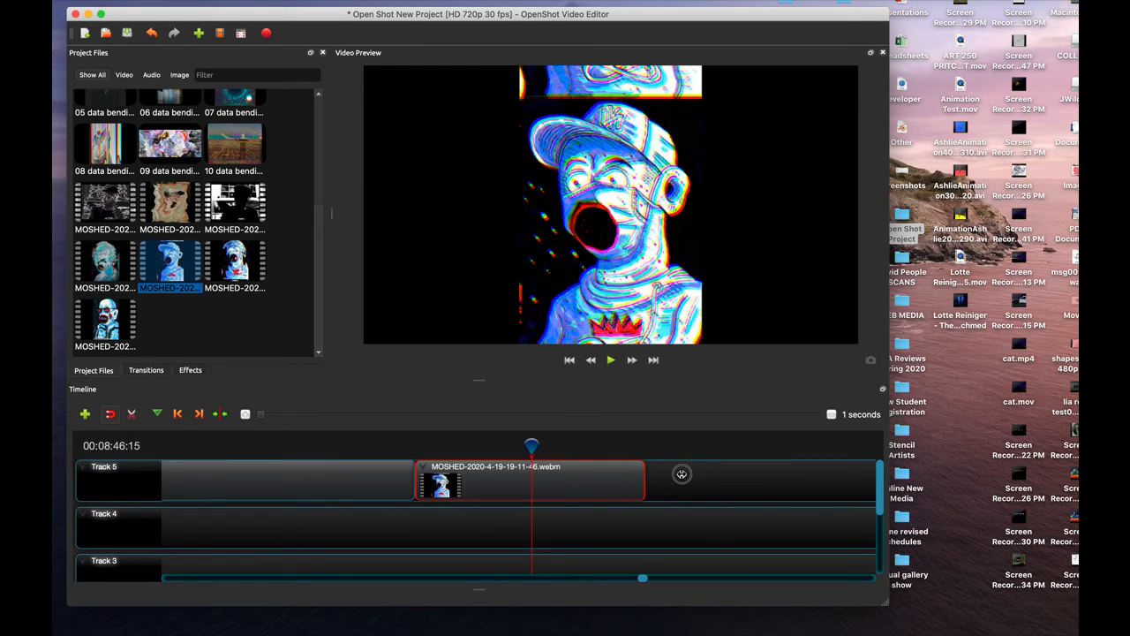
pyautogui.moveTo(682, 474); pyautogui.dragTo(682, 475)
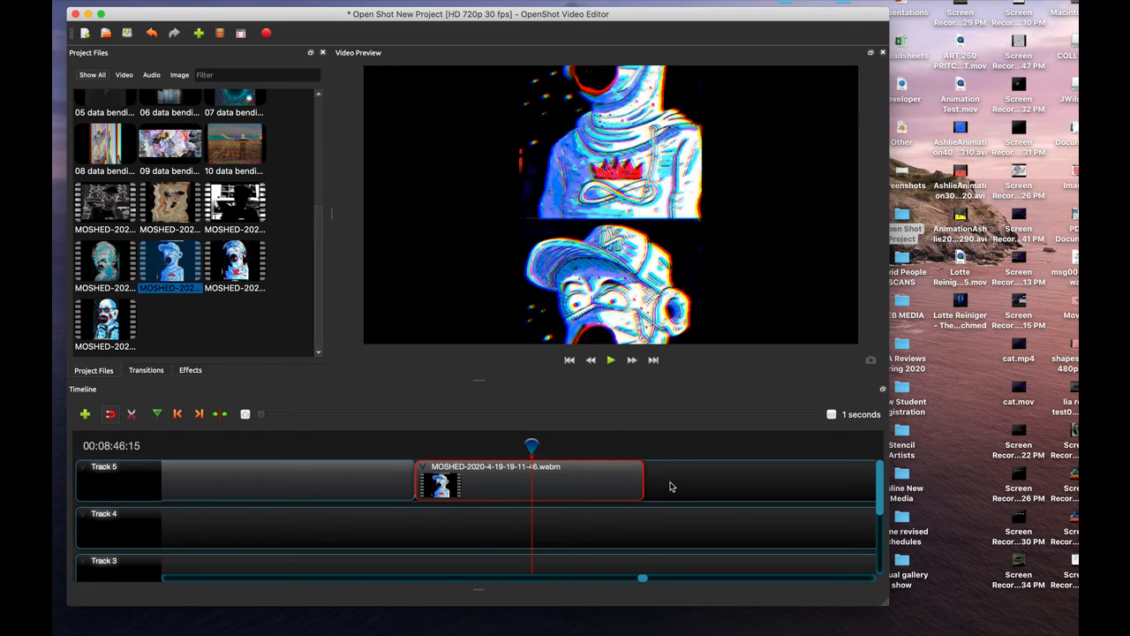
pyautogui.moveTo(643, 481); pyautogui.dragTo(474, 449)
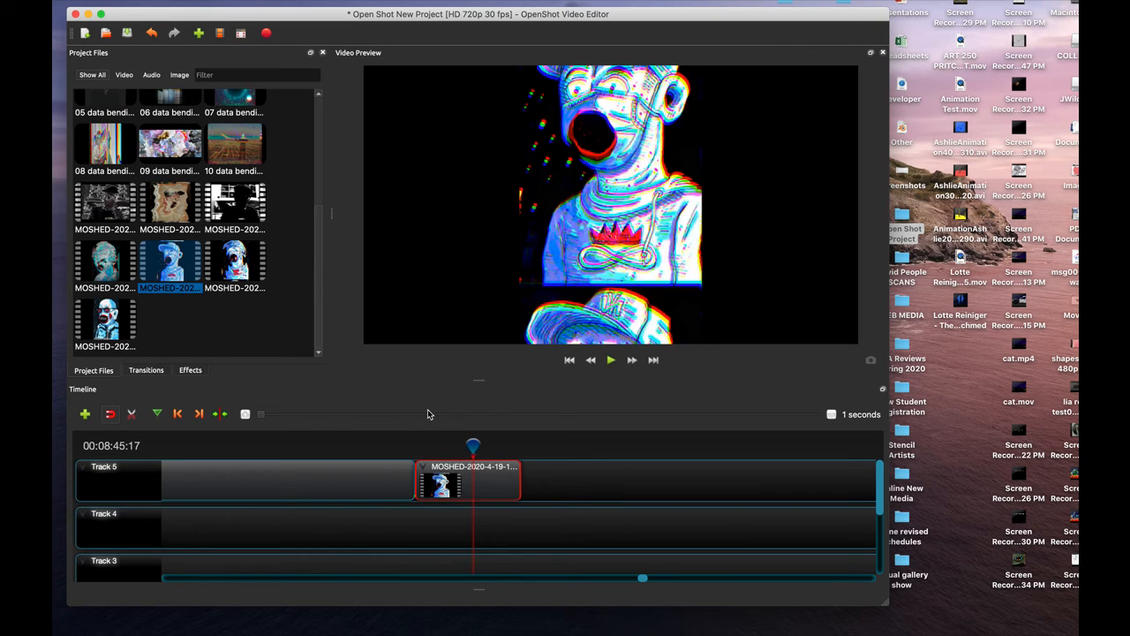
# Preview the 07 data bending image at 00:08:44:08 and the MOSHED clip at 00:08:45:15.
pyautogui.moveTo(472, 445); pyautogui.dragTo(389, 442)
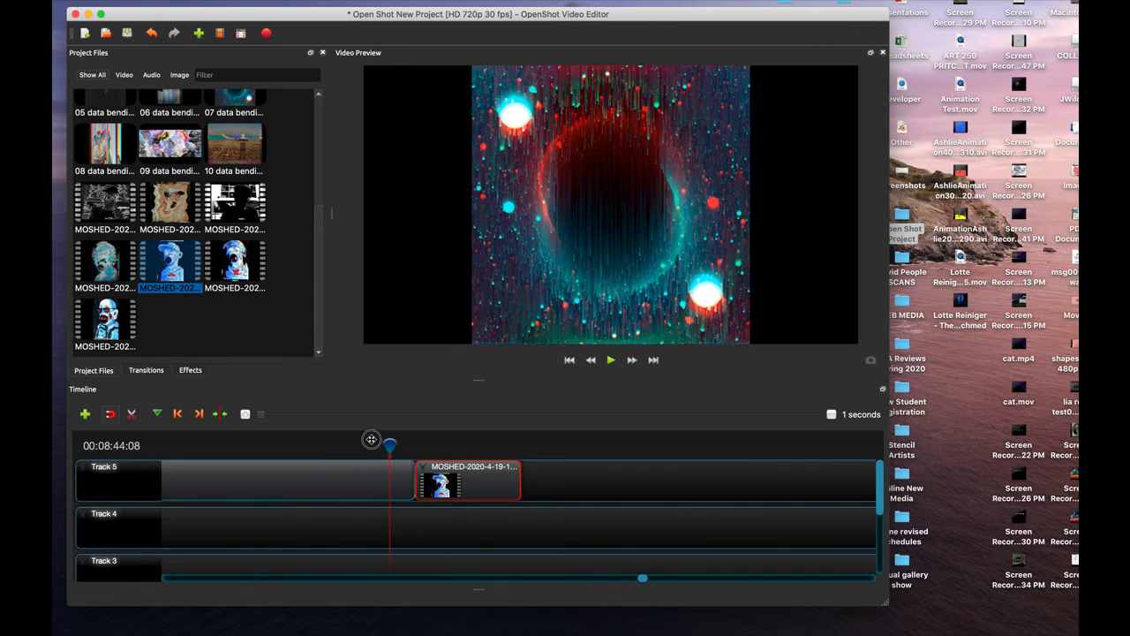
pyautogui.click(468, 444)
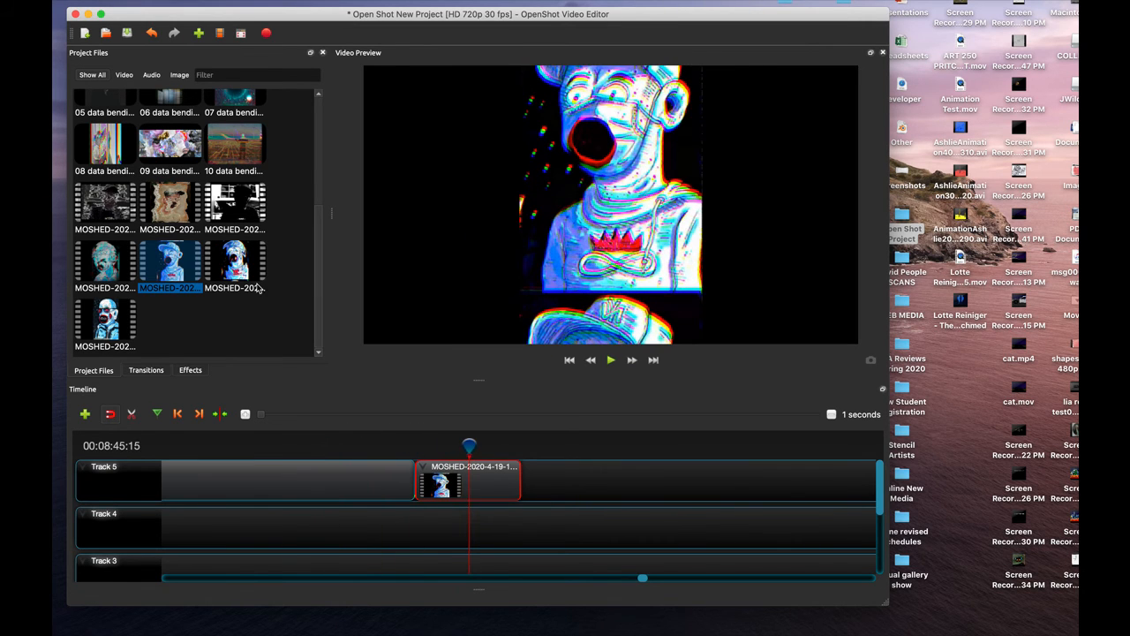
# Import all three MP3 files from the 01 audio folder inside Open Shot Project into the project files.
pyautogui.scroll(5, 257, 287)
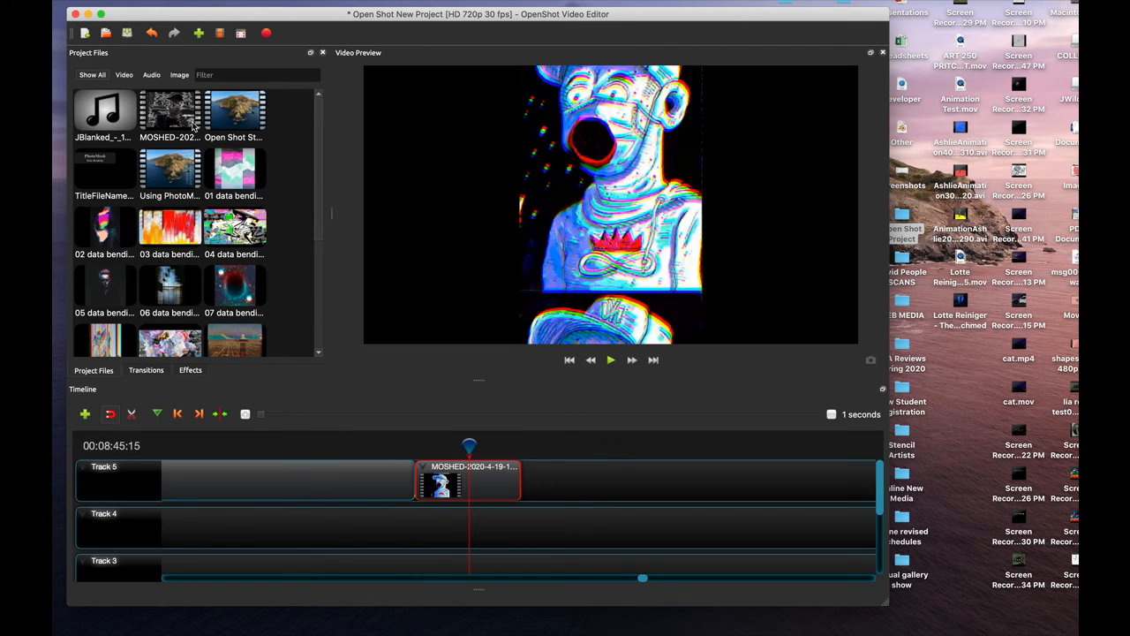
pyautogui.click(198, 34)
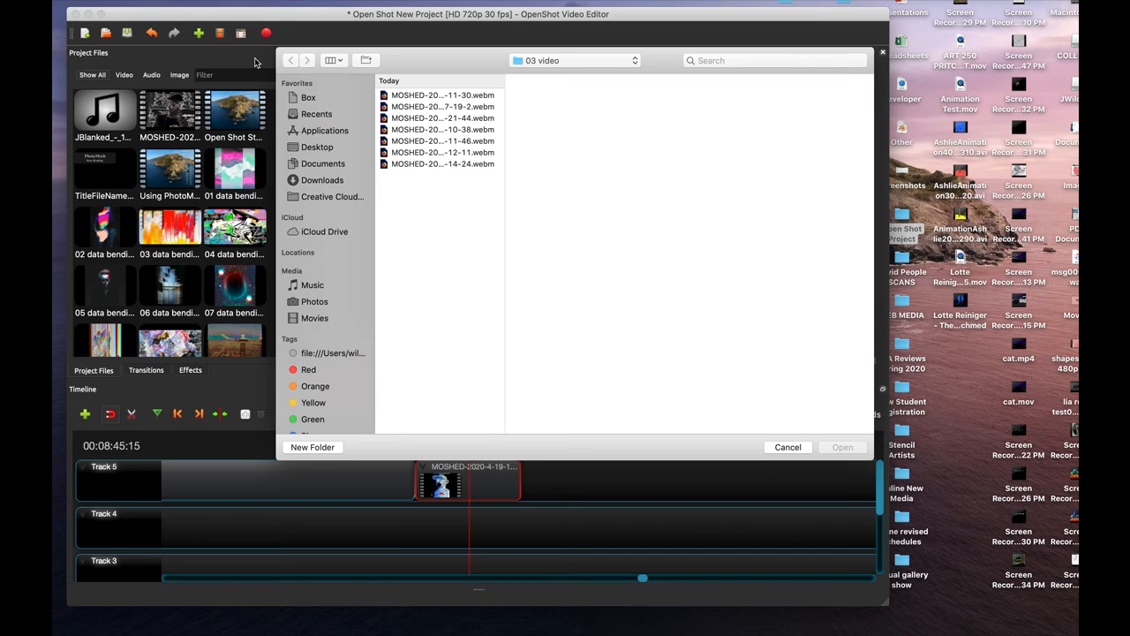
pyautogui.click(570, 62)
pyautogui.click(574, 74)
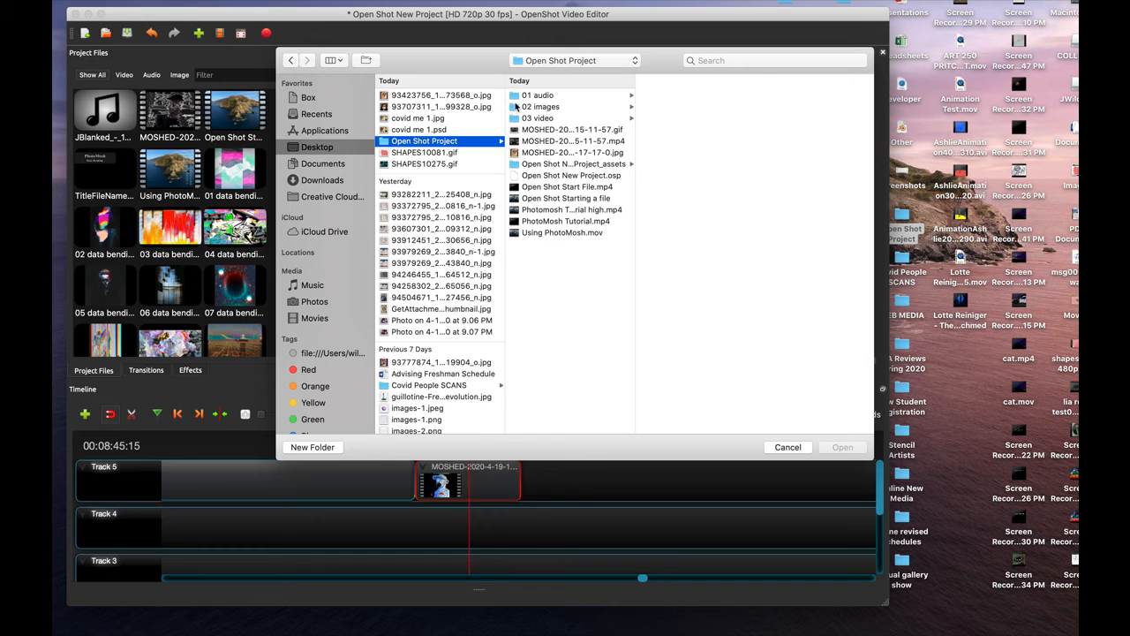
pyautogui.click(531, 96)
pyautogui.click(678, 95)
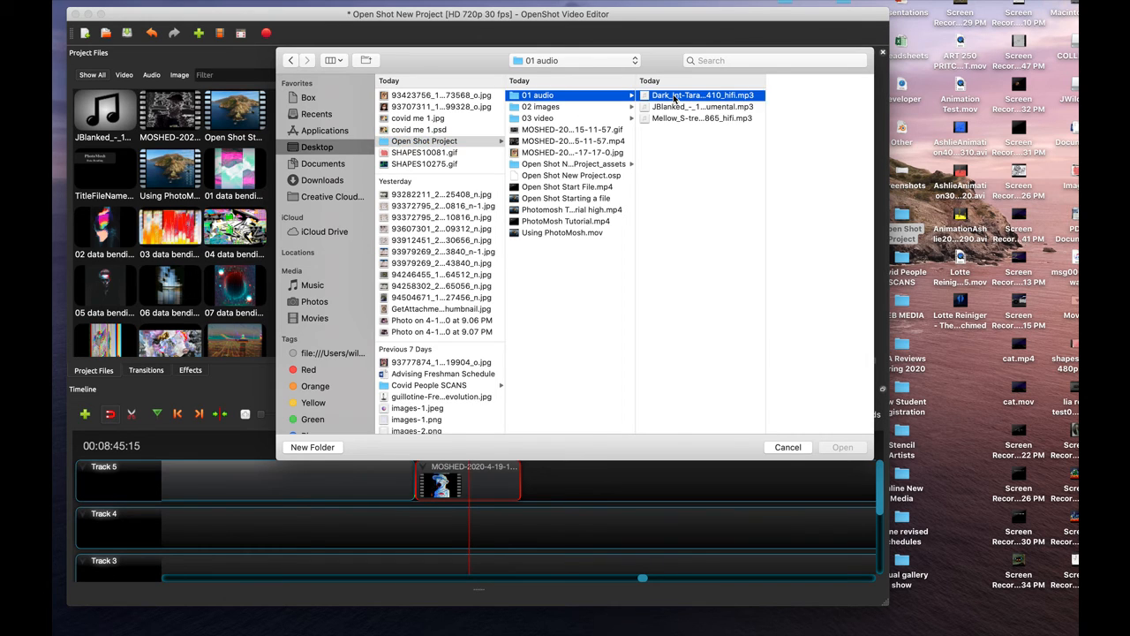
pyautogui.keyDown('shift'); pyautogui.click(667, 119); pyautogui.keyUp('shift')
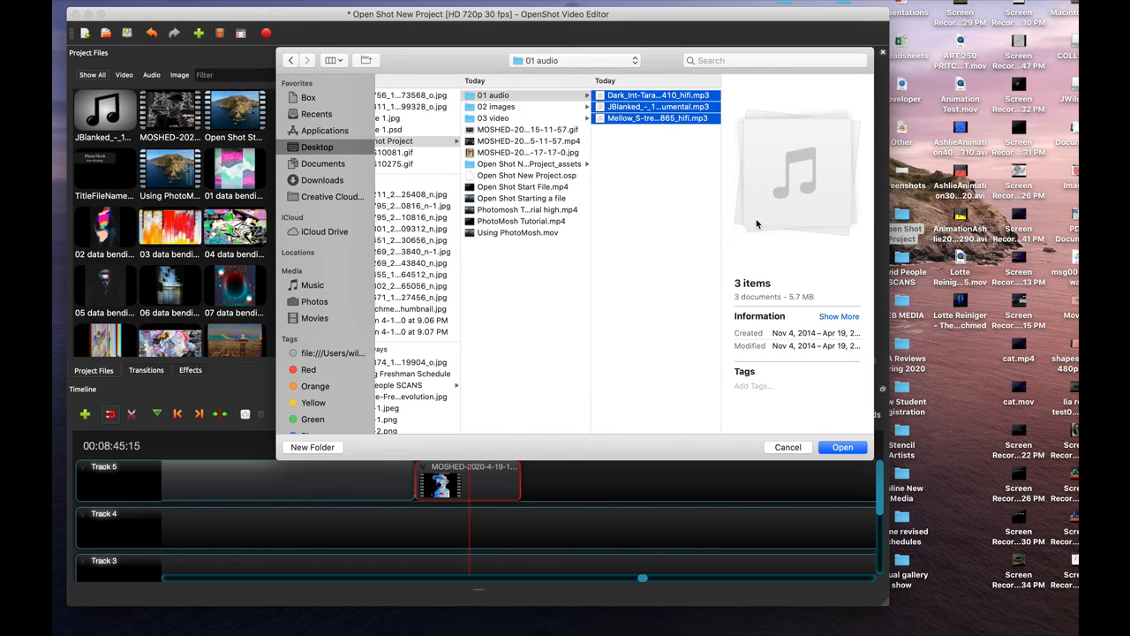
pyautogui.click(842, 448)
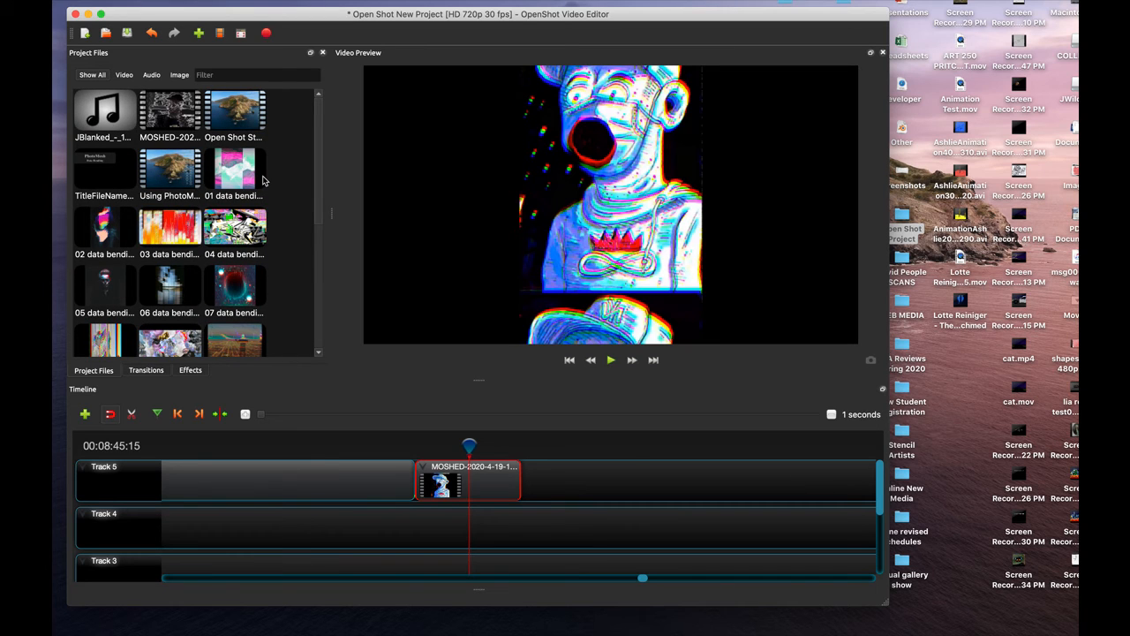
# Add Dark_Int-Tarantul-9410_hifi.mp3 to Track 4, spanning from beneath the 07 data bending image to beyond the MOSHED clip's end.
pyautogui.moveTo(321, 168); pyautogui.dragTo(332, 316)
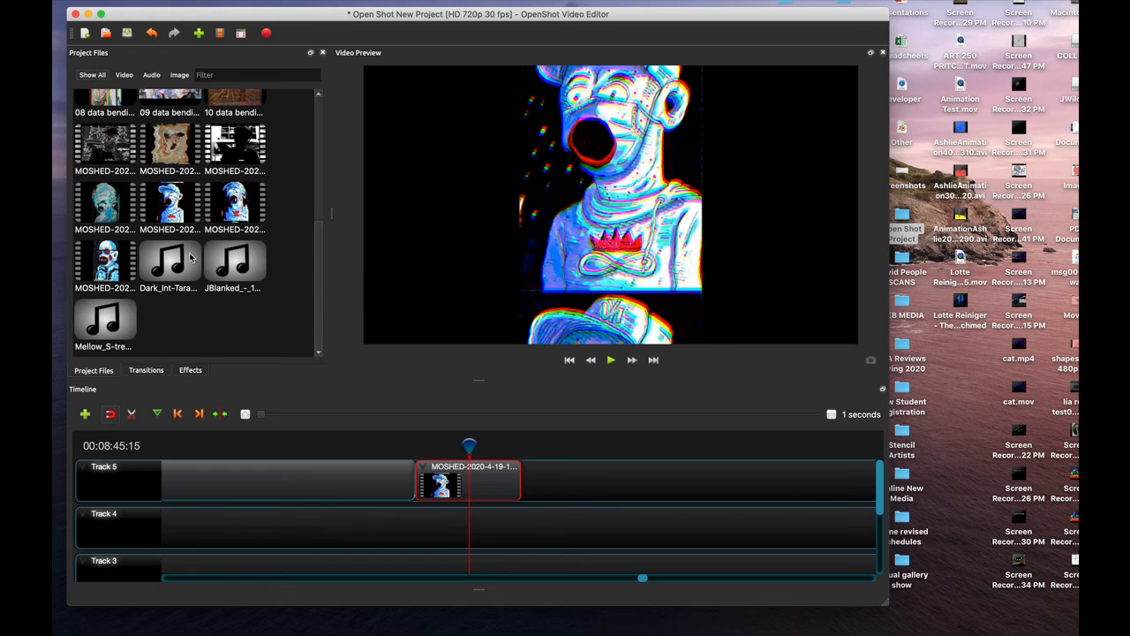
pyautogui.click(176, 277)
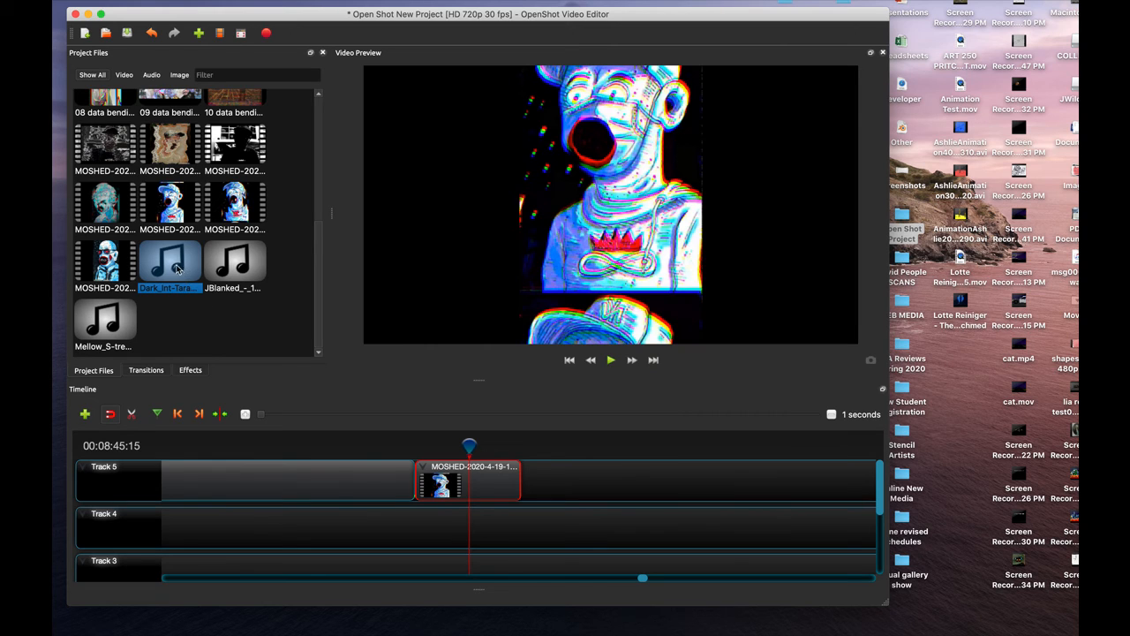
pyautogui.moveTo(175, 269); pyautogui.dragTo(206, 525)
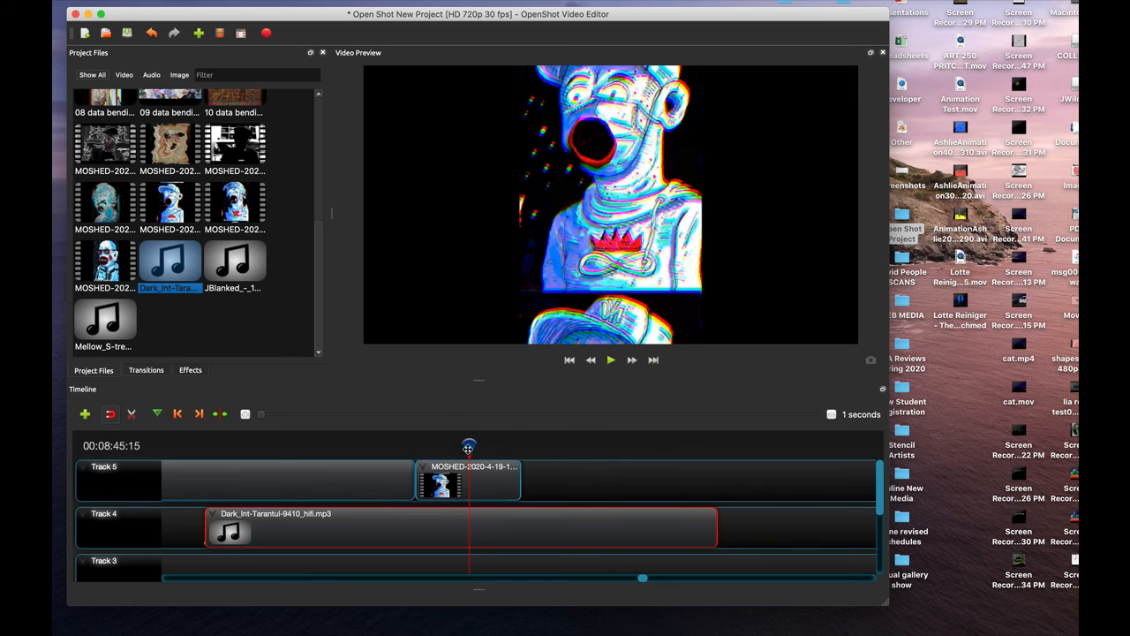
# Play the timeline from 00:08:42:10 to check the audio with the clips, and pause just past the audio clip's end.
pyautogui.moveTo(468, 448); pyautogui.dragTo(267, 447)
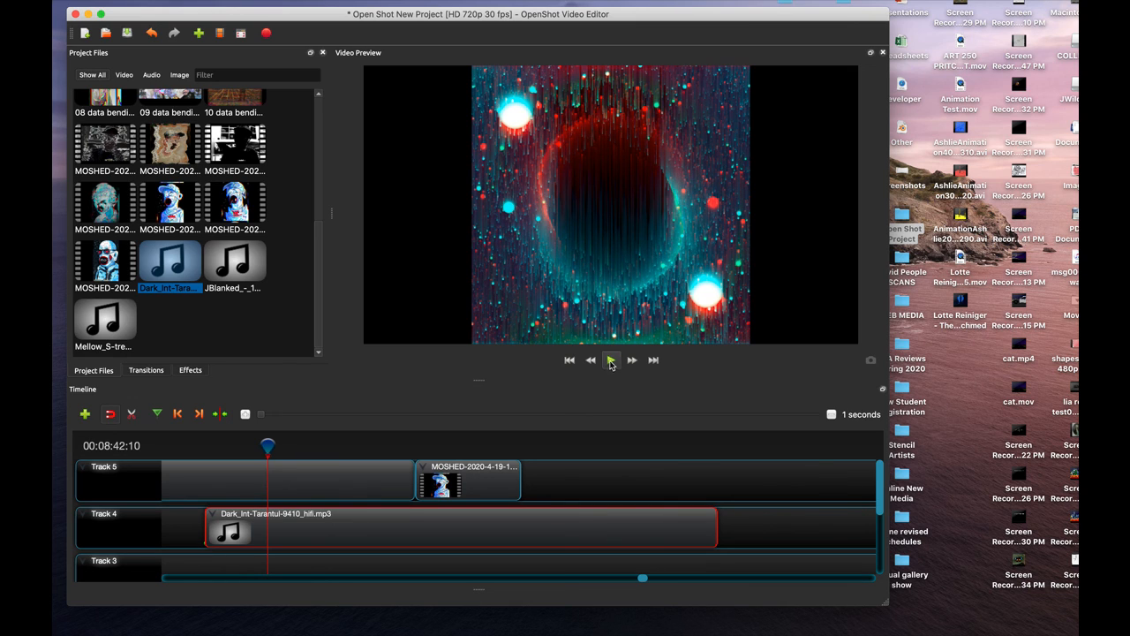
pyautogui.click(612, 360)
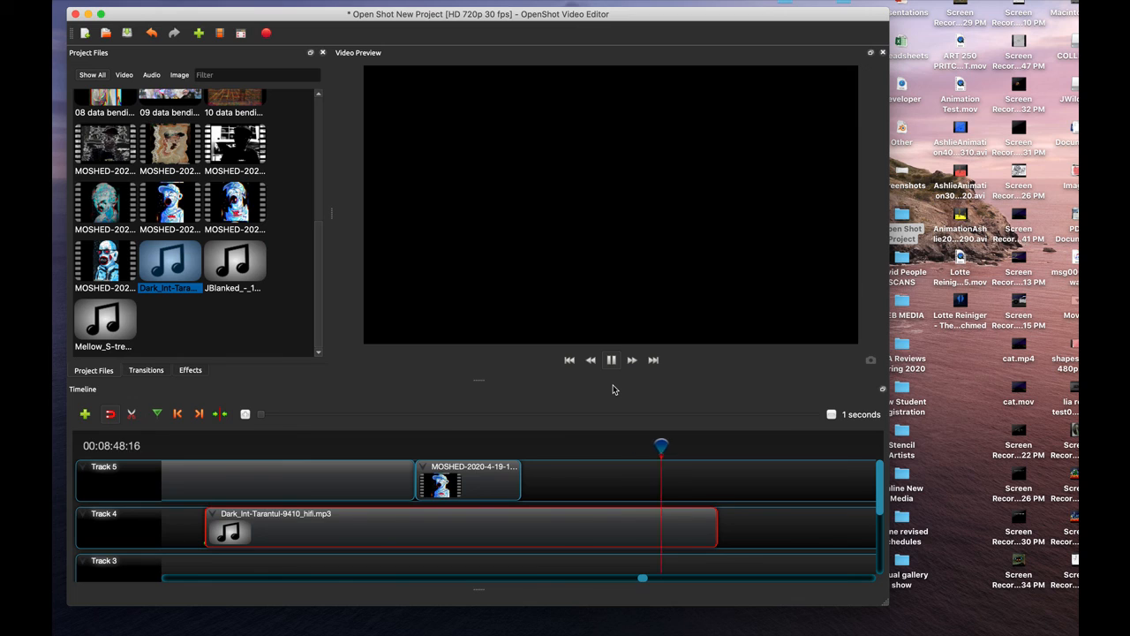
pyautogui.click(611, 361)
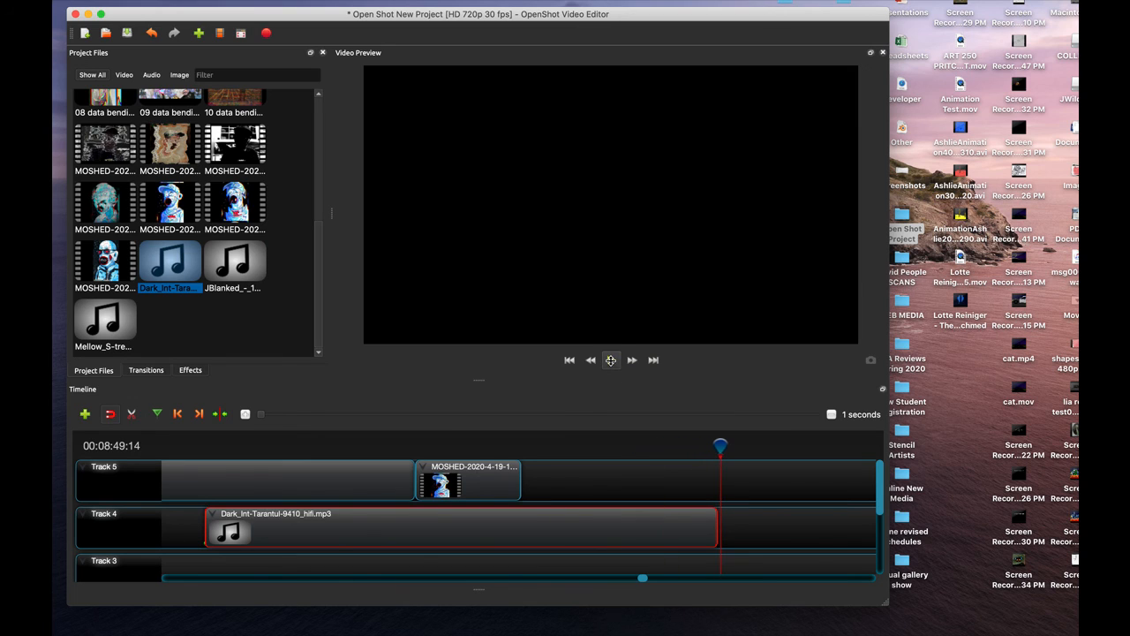